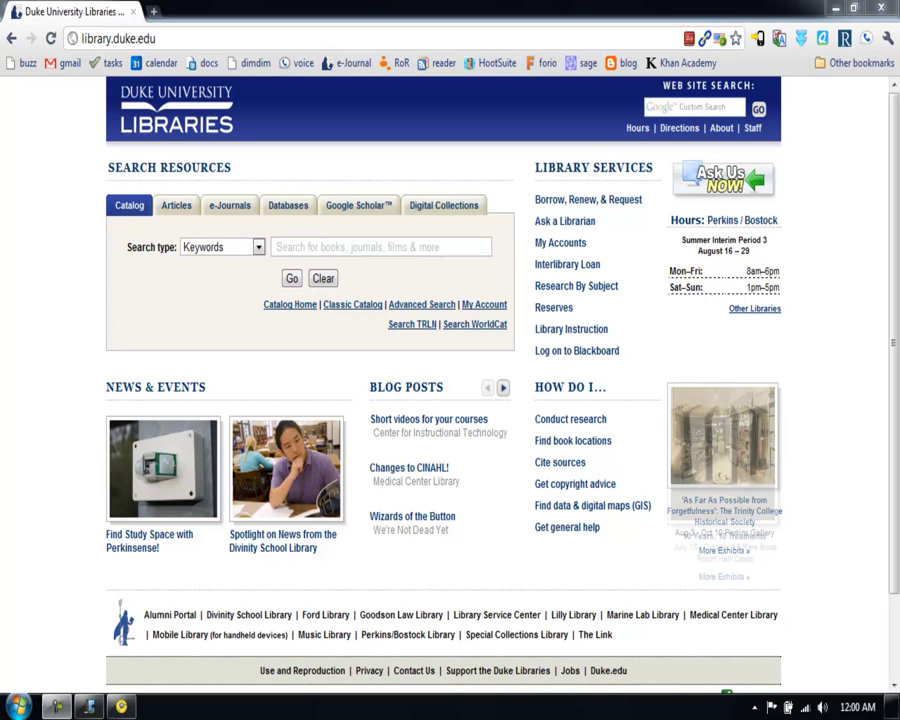
Search the library's databases for names containing "psycinfo"
{"action": "left_click", "coordinate": [199, 38]}
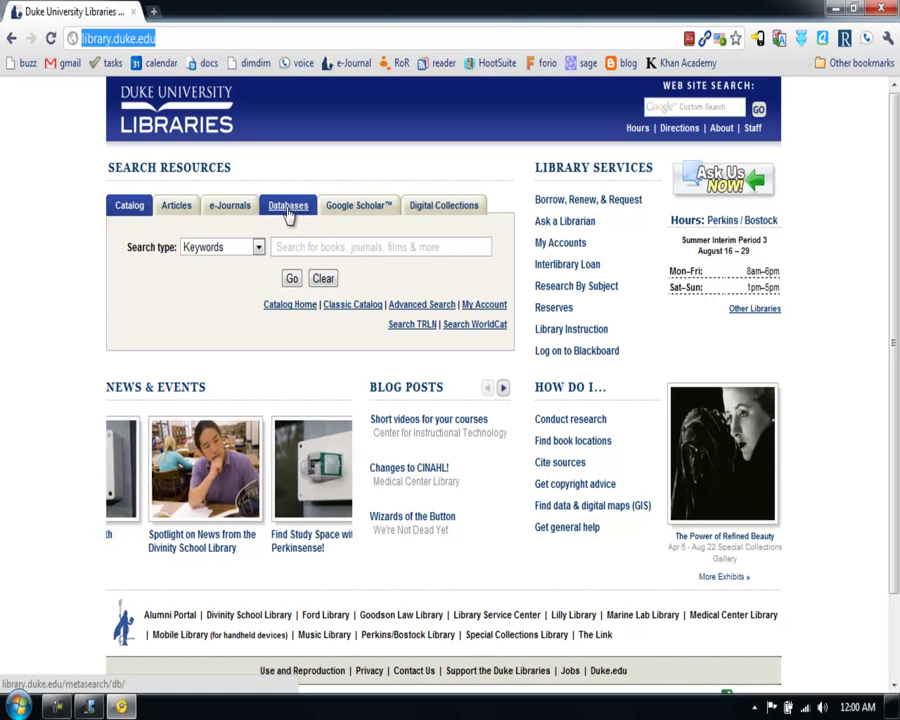
{"action": "left_click", "coordinate": [288, 209]}
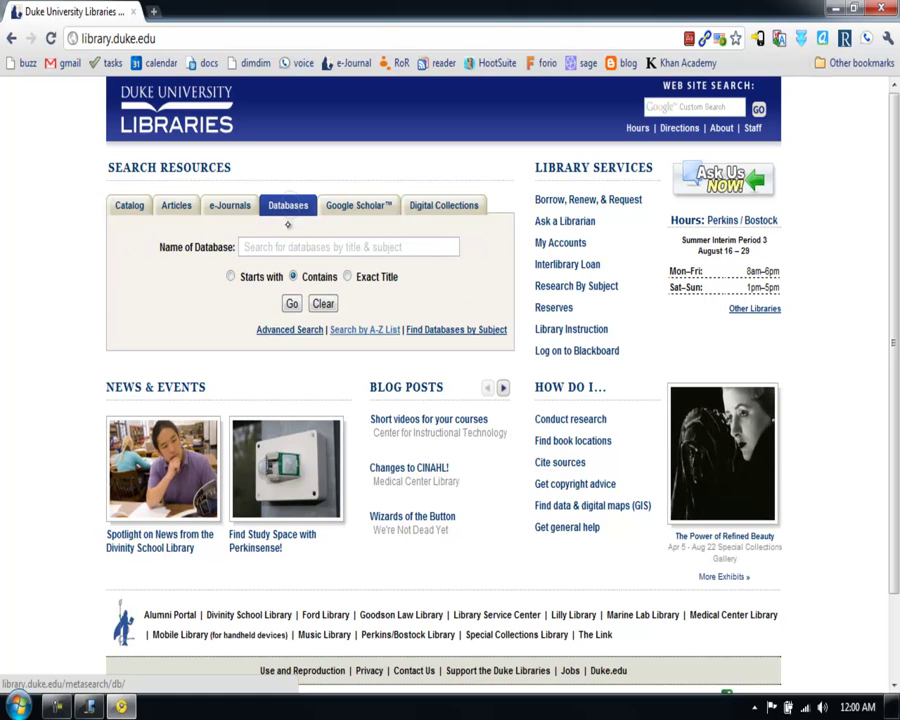
{"action": "left_click", "coordinate": [372, 247]}
{"action": "type", "text": "ps"}
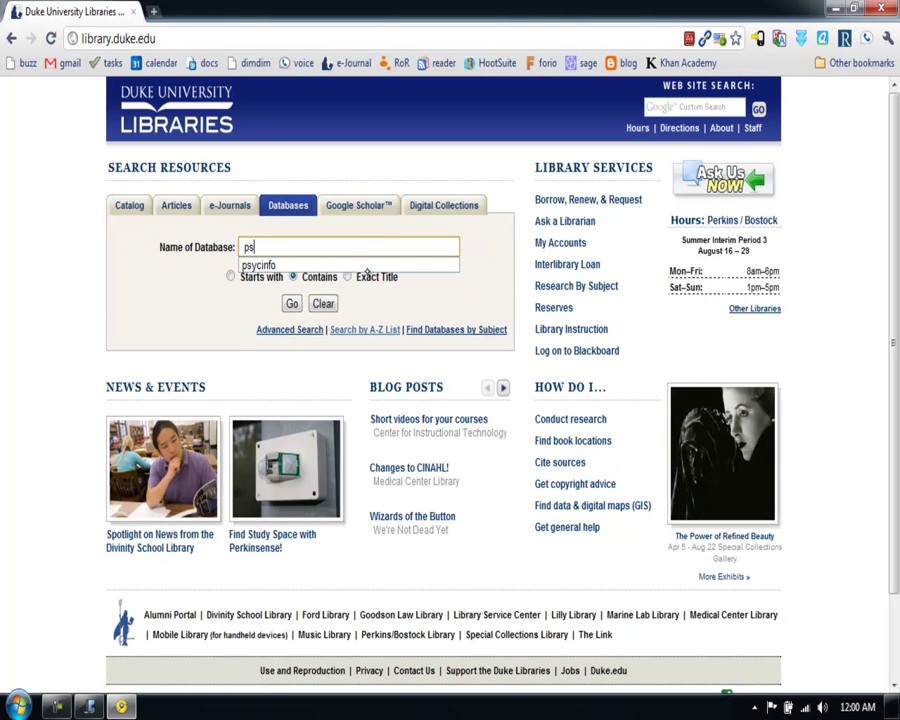
{"action": "type", "text": "ycinfo"}
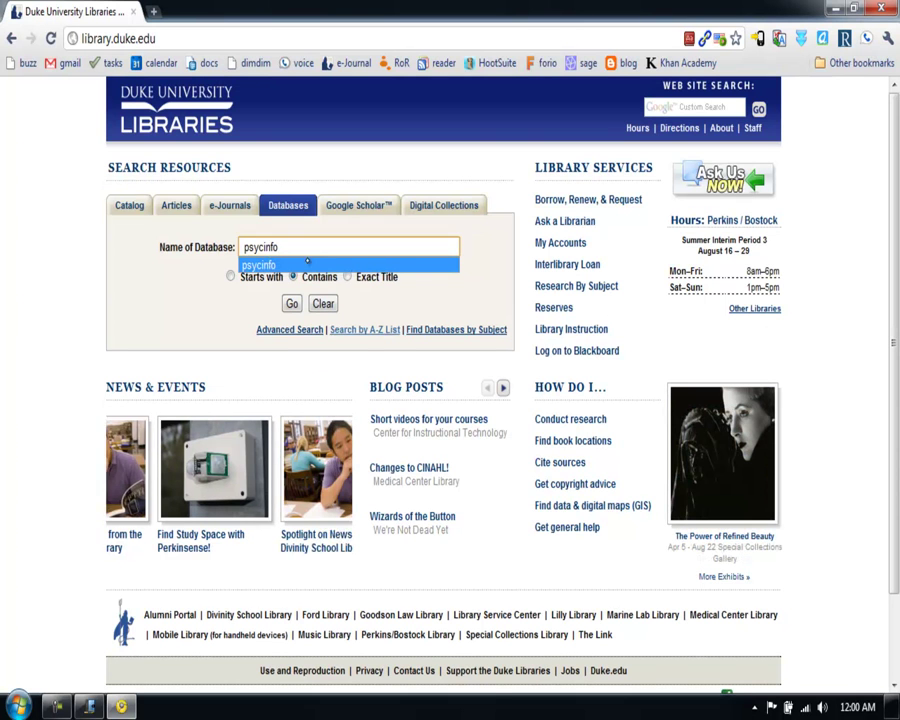
{"action": "key", "text": "Return"}
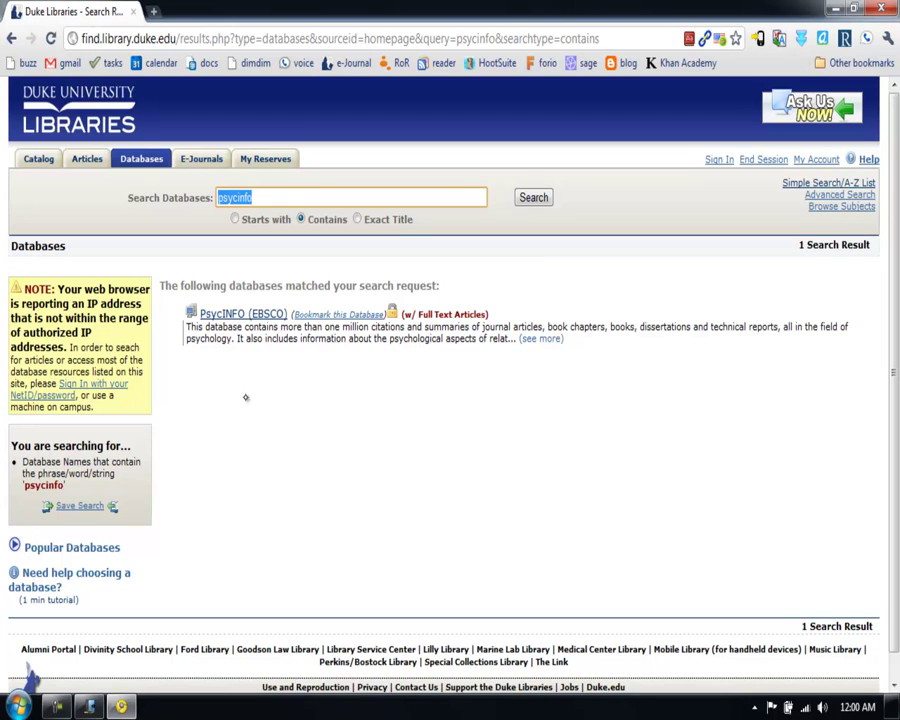
Open PsycINFO (EBSCO), sign in with the saved NetID credentials, and close the library search results page
{"action": "left_click", "coordinate": [266, 318]}
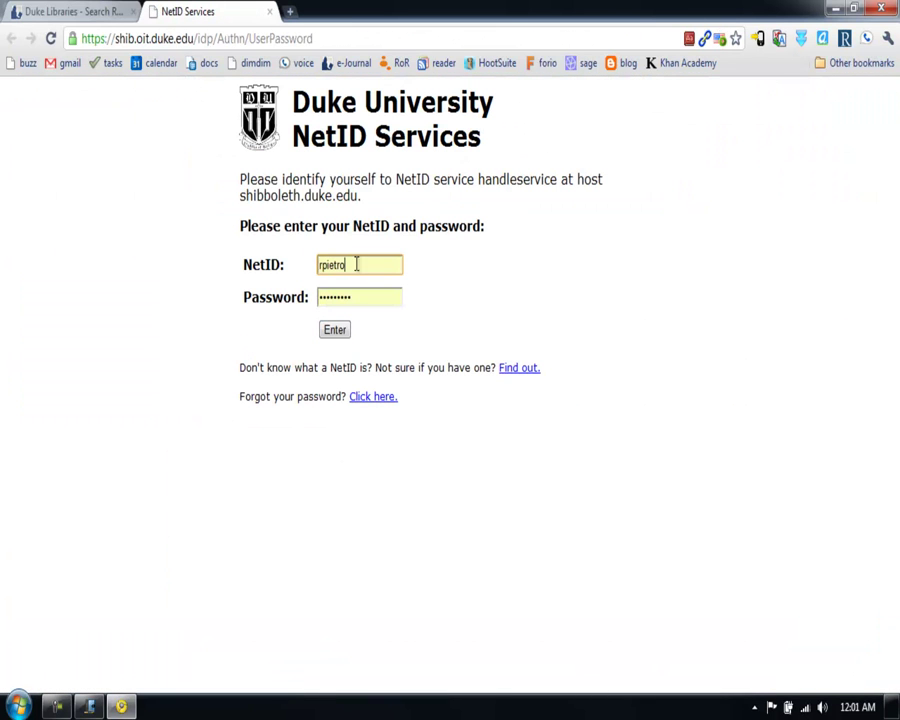
{"action": "left_click", "coordinate": [337, 331]}
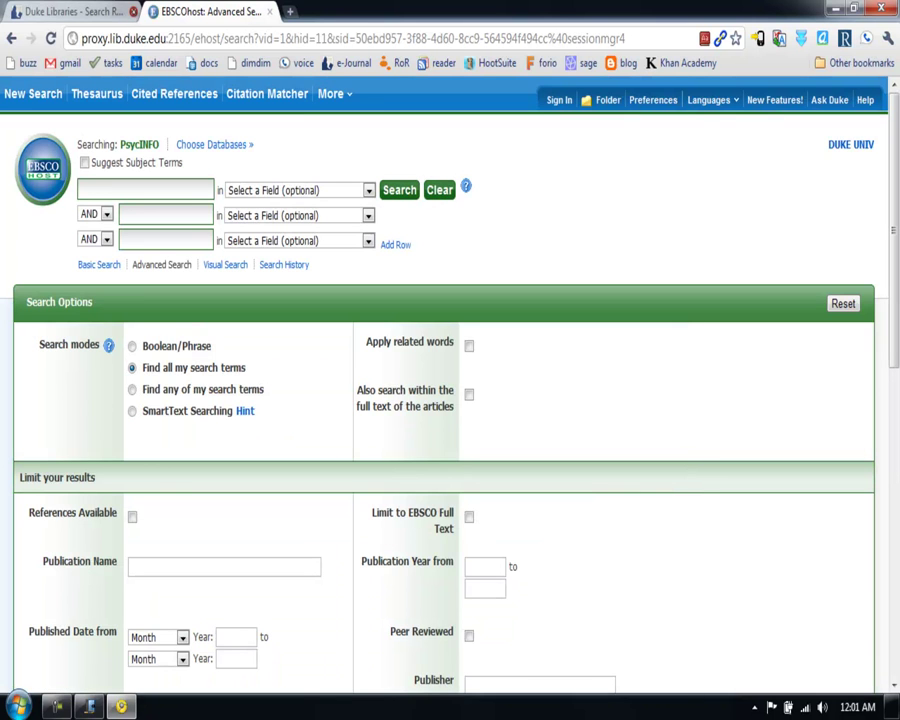
{"action": "left_click", "coordinate": [133, 11]}
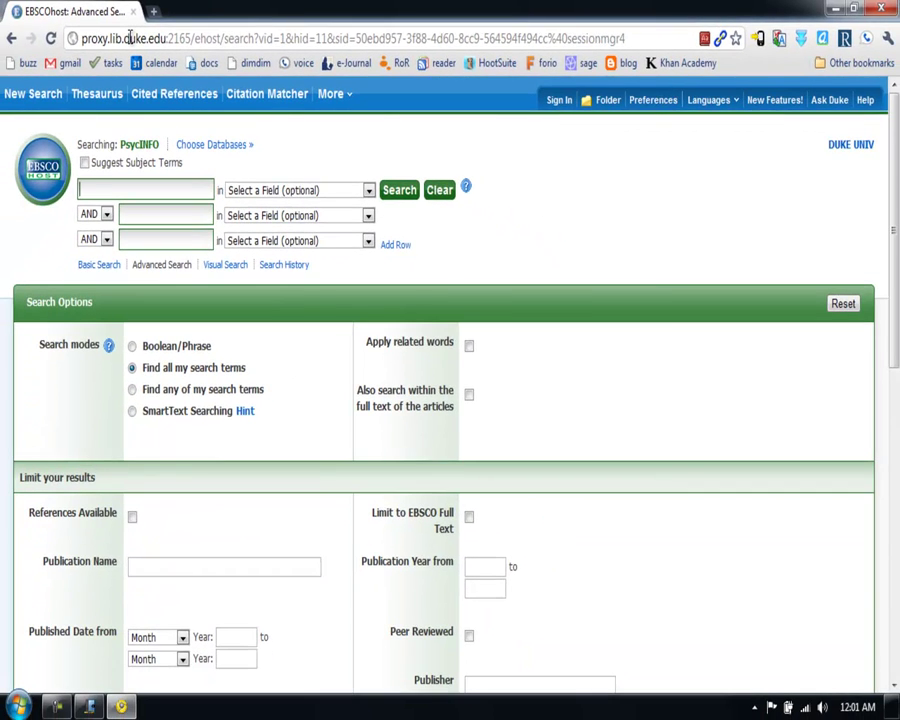
Switch to Windows Journal and handwrite "1- advertisement info" in white at the start of the note
{"action": "key", "text": "alt+Tab"}
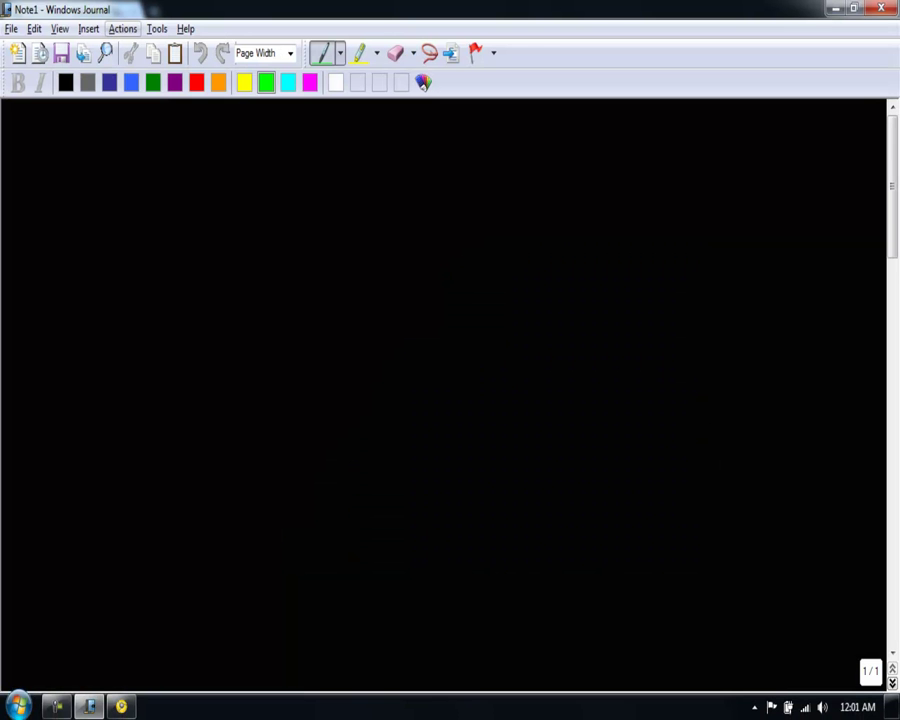
{"action": "left_click", "coordinate": [335, 82]}
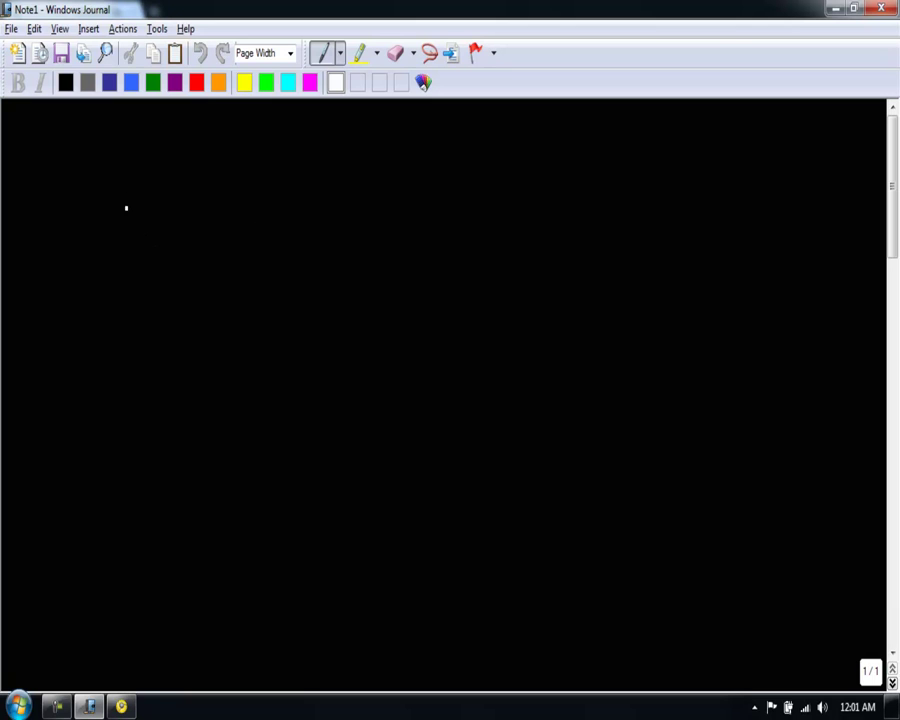
{"action": "mouse_move", "coordinate": [133, 157]}
{"action": "left_mouse_down"}
{"action": "mouse_move", "coordinate": [128, 199]}
{"action": "mouse_move", "coordinate": [160, 183]}
{"action": "left_mouse_up"}
{"action": "mouse_move", "coordinate": [134, 296]}
{"action": "left_mouse_down"}
{"action": "mouse_move", "coordinate": [171, 267]}
{"action": "mouse_move", "coordinate": [219, 251]}
{"action": "mouse_move", "coordinate": [261, 296]}
{"action": "left_mouse_up"}
{"action": "mouse_move", "coordinate": [263, 408]}
{"action": "left_mouse_down"}
{"action": "mouse_move", "coordinate": [300, 390]}
{"action": "mouse_move", "coordinate": [354, 400]}
{"action": "mouse_move", "coordinate": [366, 264]}
{"action": "mouse_move", "coordinate": [376, 372]}
{"action": "mouse_move", "coordinate": [345, 388]}
{"action": "mouse_move", "coordinate": [530, 374]}
{"action": "mouse_move", "coordinate": [630, 392]}
{"action": "left_mouse_up"}
{"action": "left_click_drag", "start_coordinate": [570, 318], "coordinate": [636, 292]}
{"action": "left_click", "coordinate": [310, 300]}
{"action": "left_click", "coordinate": [422, 298]}
{"action": "left_click_drag", "start_coordinate": [310, 302], "coordinate": [402, 287]}
{"action": "mouse_move", "coordinate": [664, 391]}
{"action": "left_mouse_down"}
{"action": "mouse_move", "coordinate": [750, 365]}
{"action": "mouse_move", "coordinate": [793, 373]}
{"action": "mouse_move", "coordinate": [864, 322]}
{"action": "left_mouse_up"}
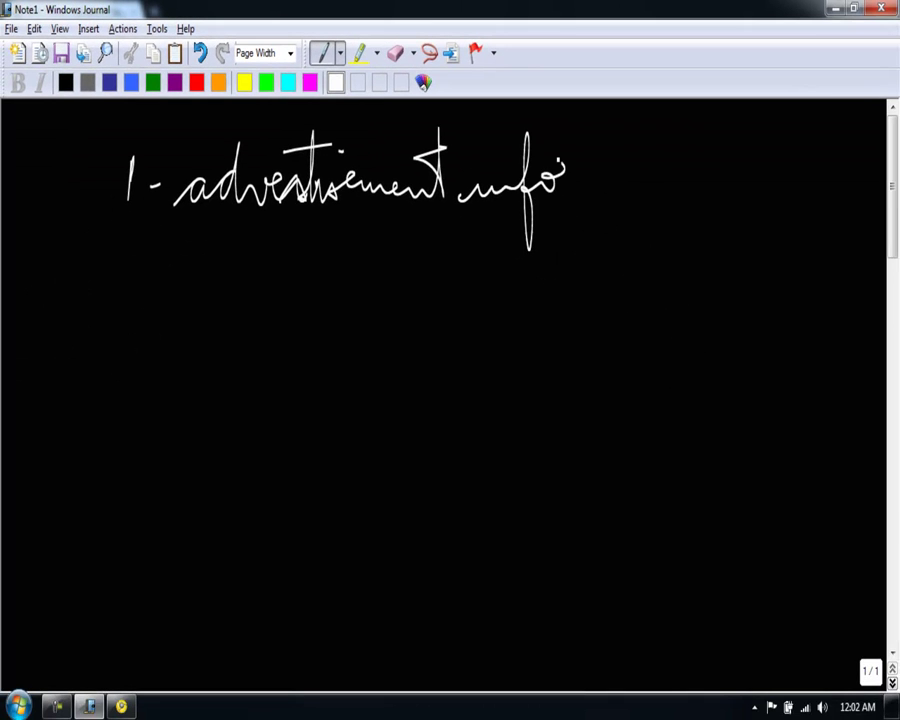
{"action": "left_click", "coordinate": [475, 158]}
Complete the first handwritten item with "affects decision making patients", continuing onto a second line
{"action": "left_click", "coordinate": [599, 185]}
{"action": "mouse_move", "coordinate": [597, 178]}
{"action": "left_mouse_down"}
{"action": "mouse_move", "coordinate": [602, 195]}
{"action": "mouse_move", "coordinate": [677, 176]}
{"action": "mouse_move", "coordinate": [733, 182]}
{"action": "left_mouse_up"}
{"action": "left_click_drag", "start_coordinate": [698, 162], "coordinate": [730, 156]}
{"action": "mouse_move", "coordinate": [148, 312]}
{"action": "left_mouse_down"}
{"action": "mouse_move", "coordinate": [191, 273]}
{"action": "mouse_move", "coordinate": [205, 296]}
{"action": "mouse_move", "coordinate": [248, 282]}
{"action": "mouse_move", "coordinate": [546, 292]}
{"action": "mouse_move", "coordinate": [570, 348]}
{"action": "mouse_move", "coordinate": [582, 318]}
{"action": "left_mouse_up"}
{"action": "left_click", "coordinate": [268, 243]}
{"action": "left_click", "coordinate": [308, 244]}
{"action": "left_click", "coordinate": [445, 296]}
{"action": "left_click_drag", "start_coordinate": [600, 262], "coordinate": [620, 360]}
{"action": "mouse_move", "coordinate": [618, 300]}
{"action": "left_mouse_down"}
{"action": "mouse_move", "coordinate": [663, 282]}
{"action": "mouse_move", "coordinate": [800, 290]}
{"action": "left_mouse_up"}
{"action": "left_click", "coordinate": [797, 243]}
{"action": "left_click_drag", "start_coordinate": [773, 248], "coordinate": [800, 241]}
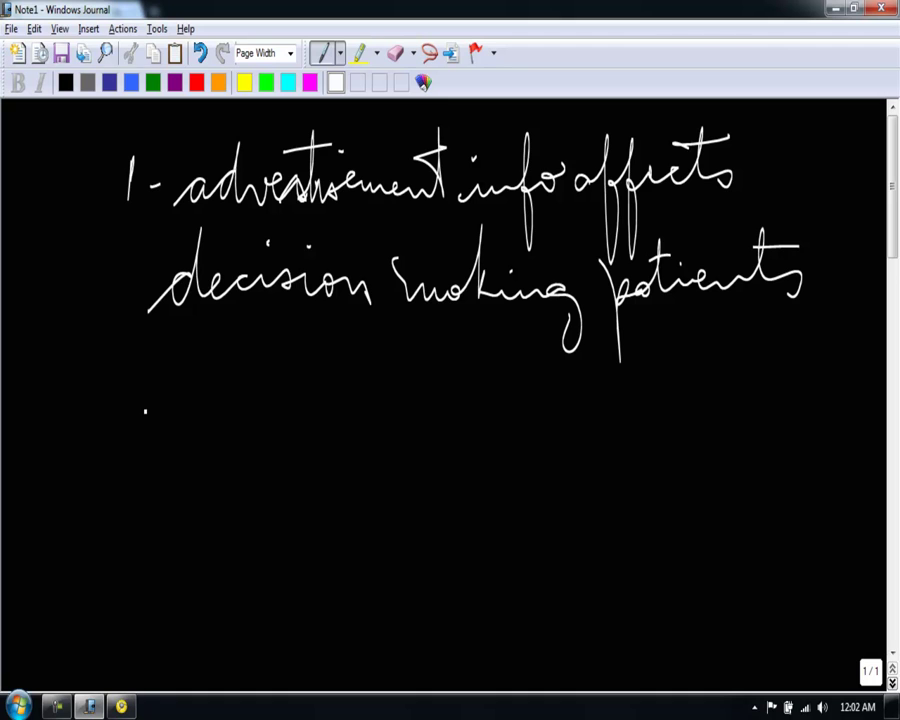
Handwrite a second item, "2- experimental design", below the first one
{"action": "mouse_move", "coordinate": [124, 405]}
{"action": "left_mouse_down"}
{"action": "mouse_move", "coordinate": [158, 430]}
{"action": "mouse_move", "coordinate": [180, 420]}
{"action": "left_mouse_up"}
{"action": "mouse_move", "coordinate": [200, 423]}
{"action": "left_mouse_down"}
{"action": "mouse_move", "coordinate": [402, 430]}
{"action": "mouse_move", "coordinate": [424, 404]}
{"action": "mouse_move", "coordinate": [456, 418]}
{"action": "mouse_move", "coordinate": [459, 448]}
{"action": "left_mouse_up"}
{"action": "mouse_move", "coordinate": [505, 424]}
{"action": "left_mouse_down"}
{"action": "mouse_move", "coordinate": [498, 427]}
{"action": "mouse_move", "coordinate": [522, 442]}
{"action": "mouse_move", "coordinate": [603, 424]}
{"action": "mouse_move", "coordinate": [665, 437]}
{"action": "left_mouse_up"}
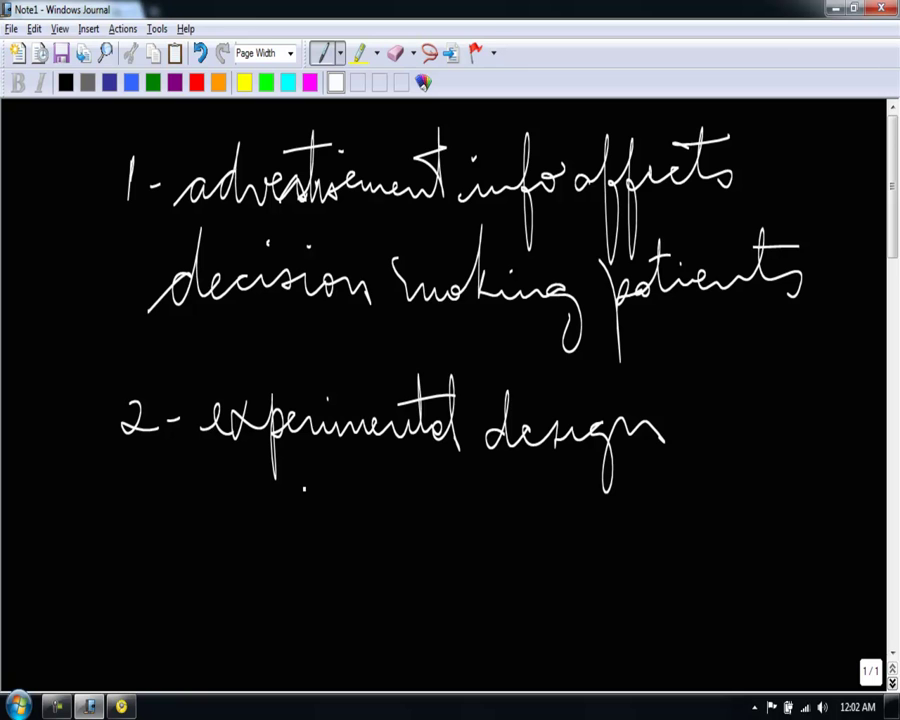
Switch back to EBSCOhost in the browser and search PsycINFO for "advertisement" in the TI Title field
{"action": "key", "text": "alt+Tab"}
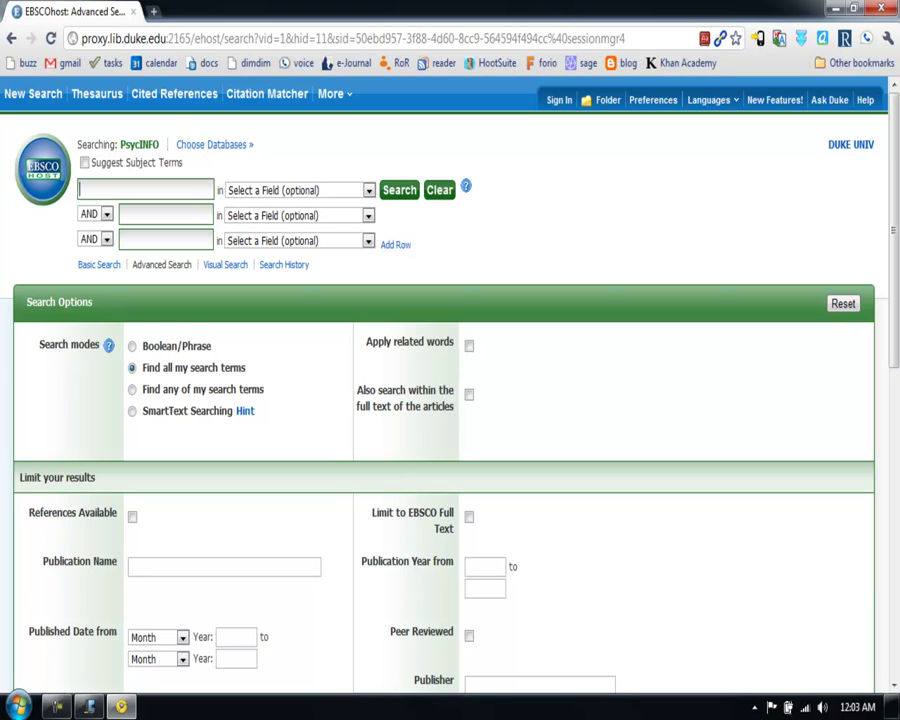
{"action": "type", "text": "adver"}
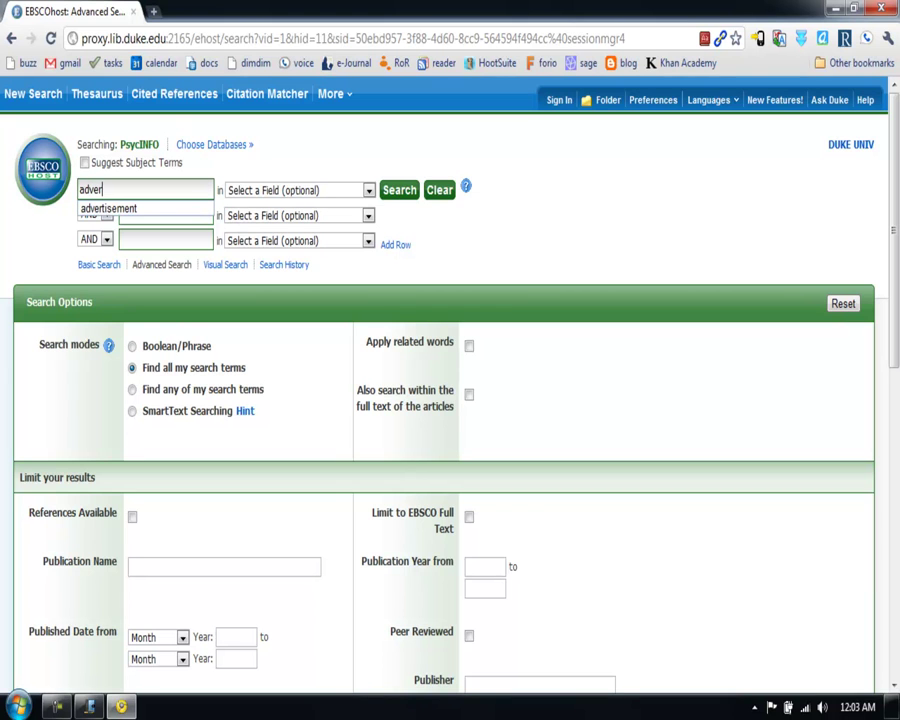
{"action": "type", "text": "tisement"}
{"action": "left_click", "coordinate": [369, 190]}
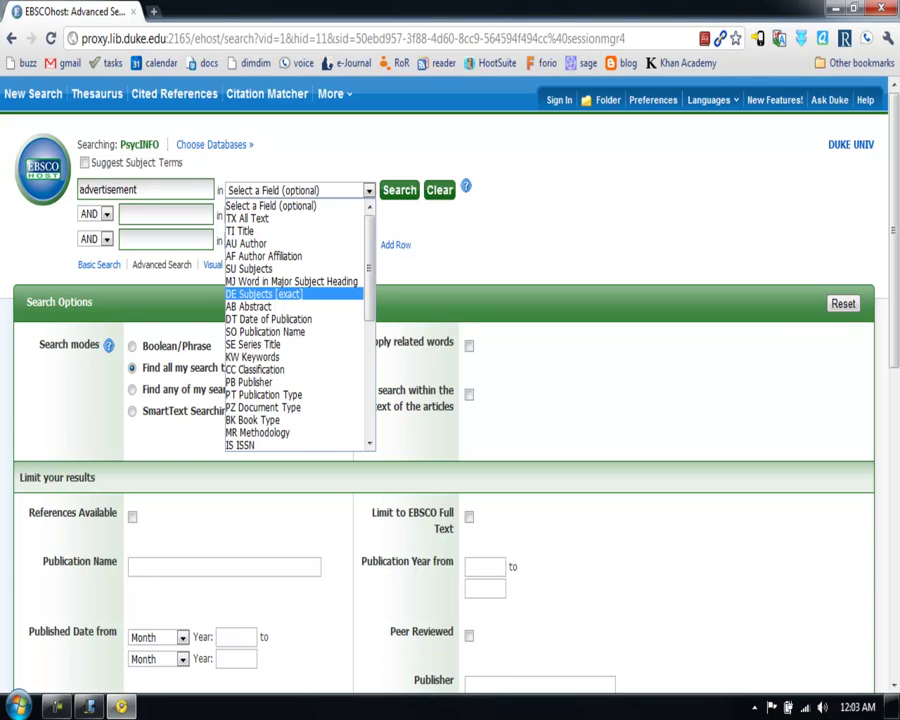
{"action": "scroll", "coordinate": [295, 325], "scroll_direction": "down", "scroll_amount": 7}
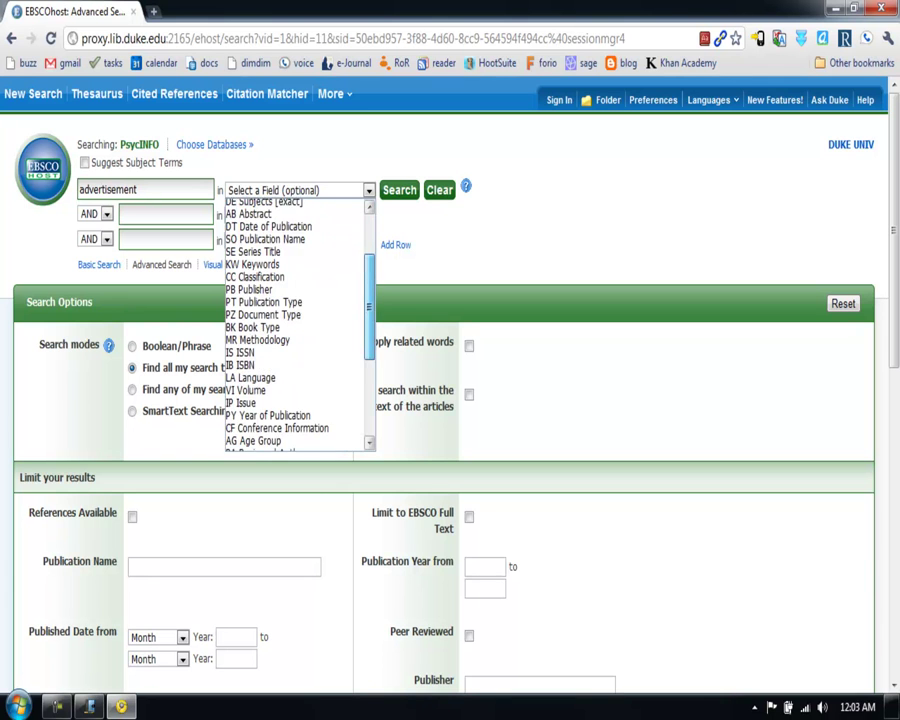
{"action": "scroll", "coordinate": [290, 265], "scroll_direction": "up", "scroll_amount": 7}
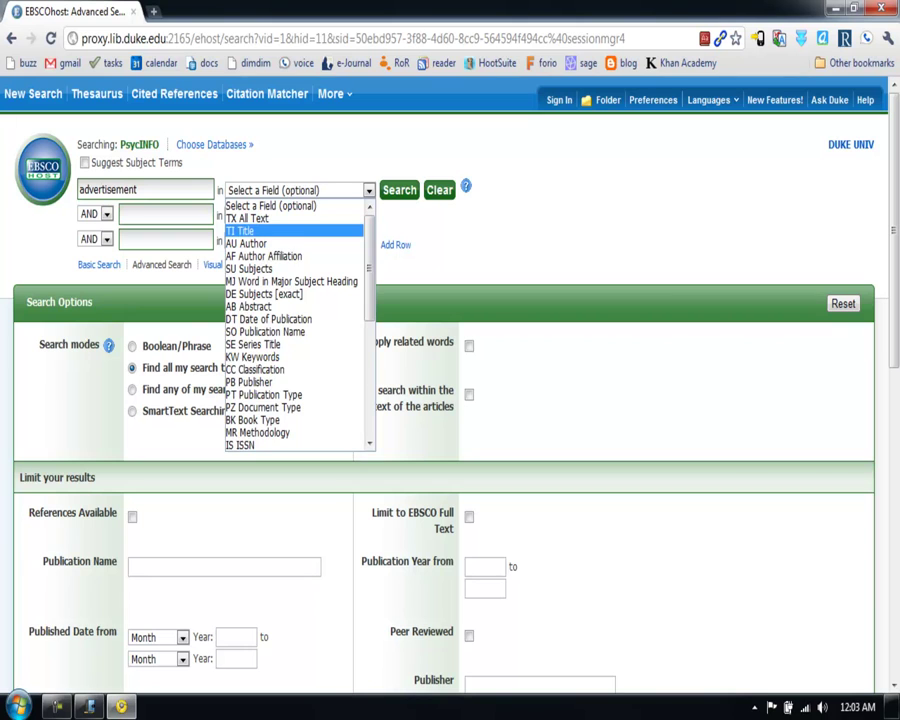
{"action": "left_click", "coordinate": [280, 231]}
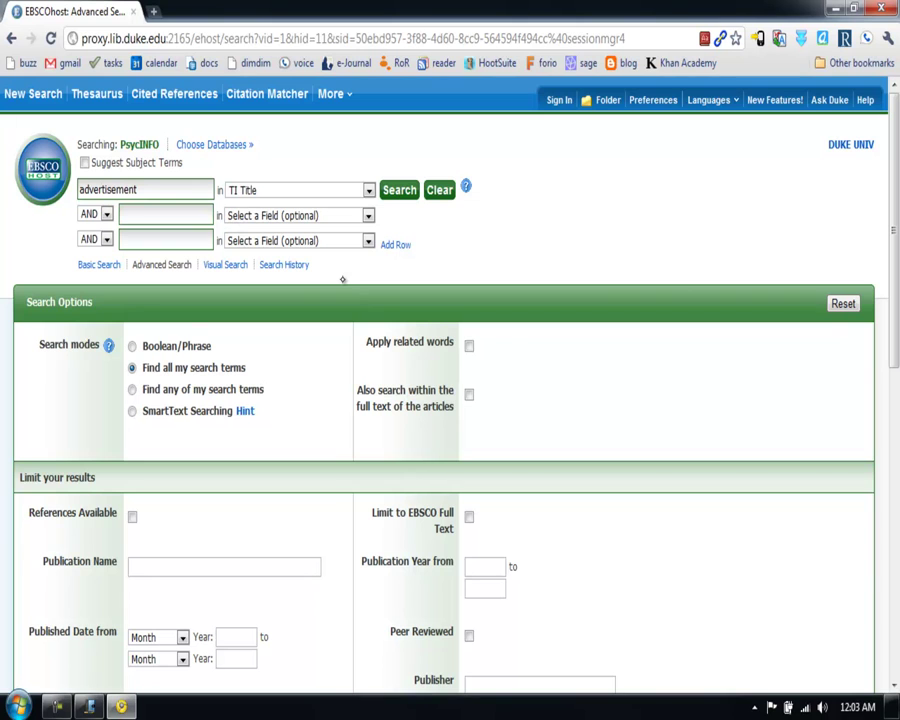
{"action": "left_click", "coordinate": [398, 190]}
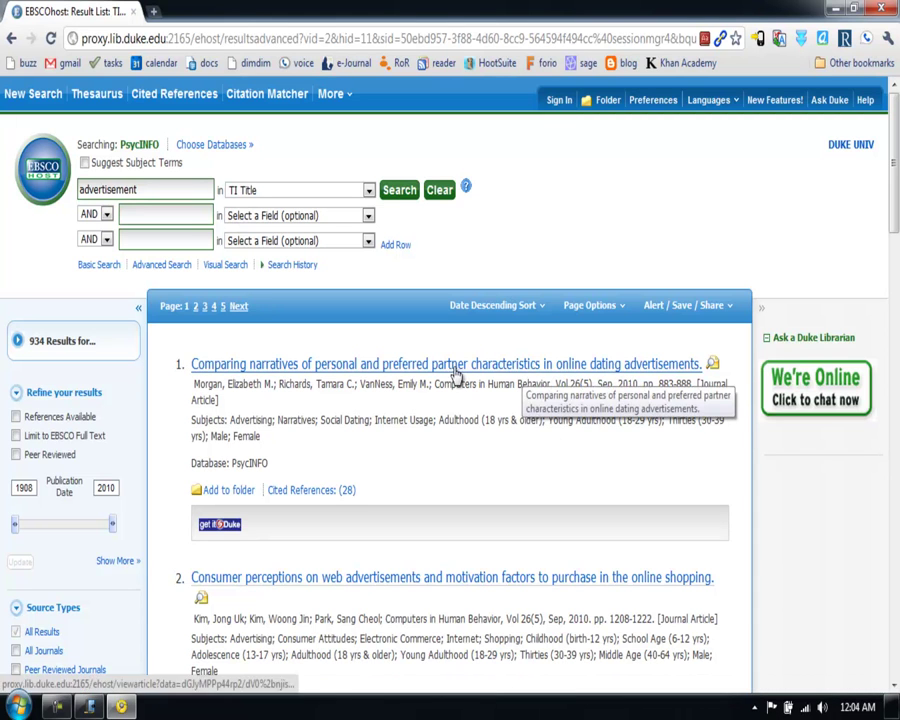
Open the first result, on narratives in online dating advertisements, and examine its abstract and subject details
{"action": "left_click", "coordinate": [422, 376]}
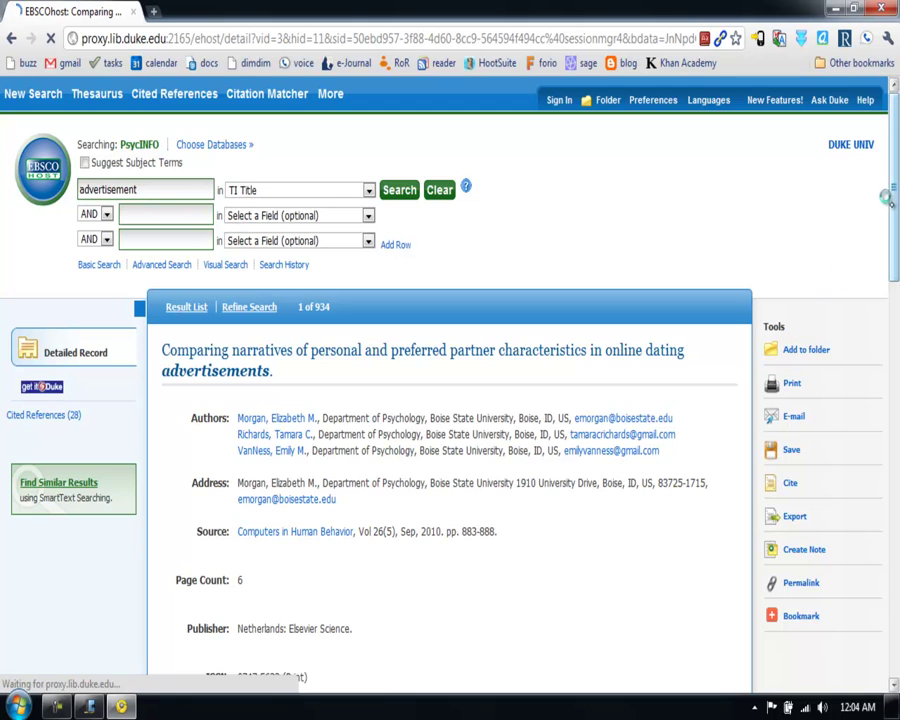
{"action": "left_click_drag", "start_coordinate": [882, 200], "coordinate": [887, 355]}
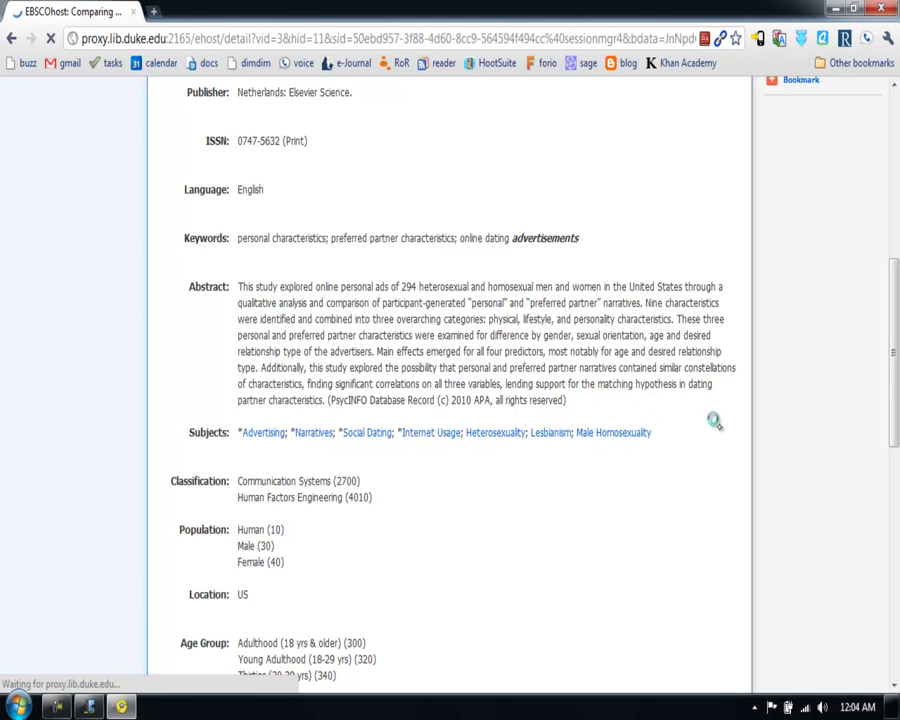
{"action": "left_click_drag", "start_coordinate": [888, 330], "coordinate": [875, 150]}
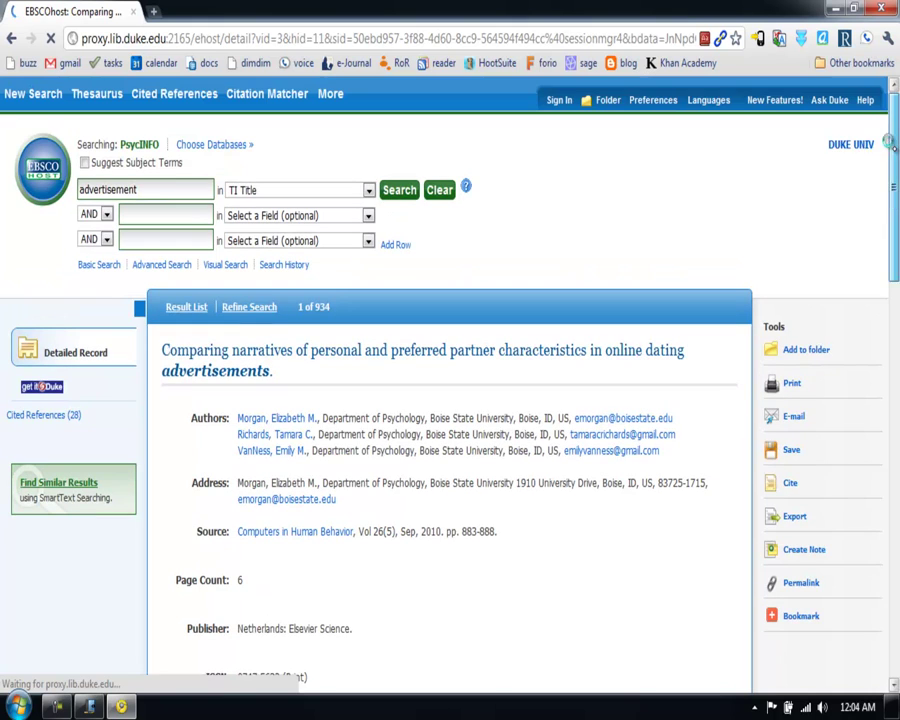
Open the Get it @ Duke full-text link for this article in a separate page, then return to its EBSCOhost record
{"action": "left_click", "coordinate": [38, 387]}
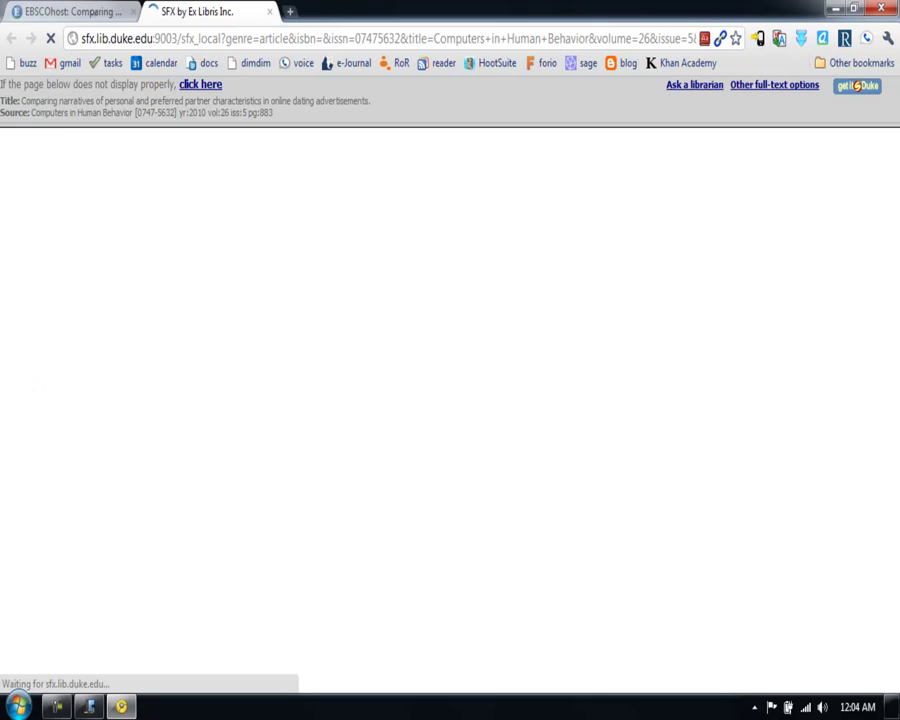
{"action": "left_click", "coordinate": [66, 11]}
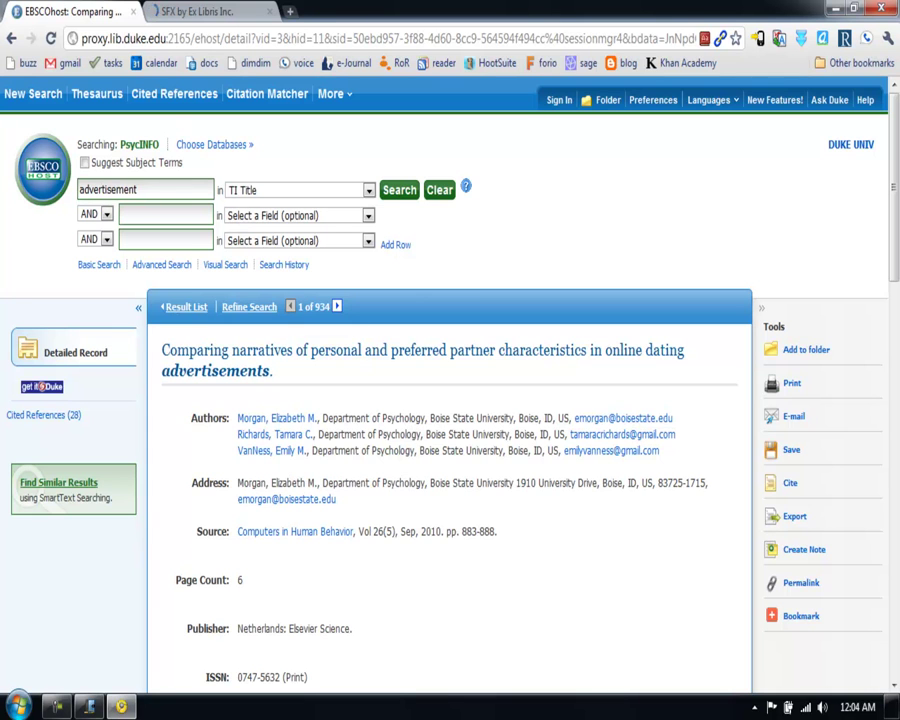
{"action": "left_click", "coordinate": [234, 11]}
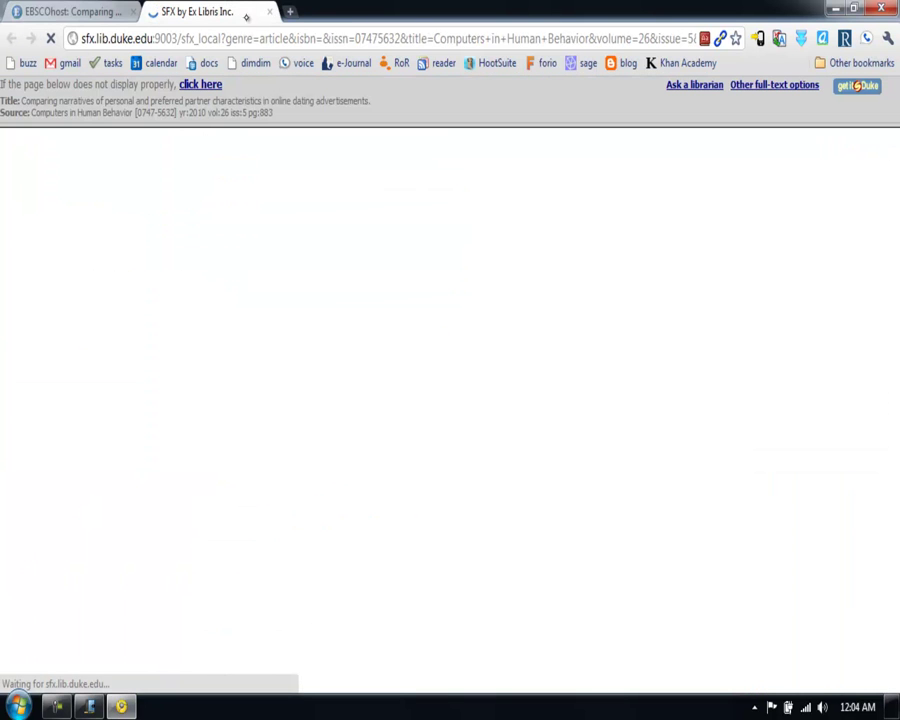
{"action": "left_click", "coordinate": [70, 11]}
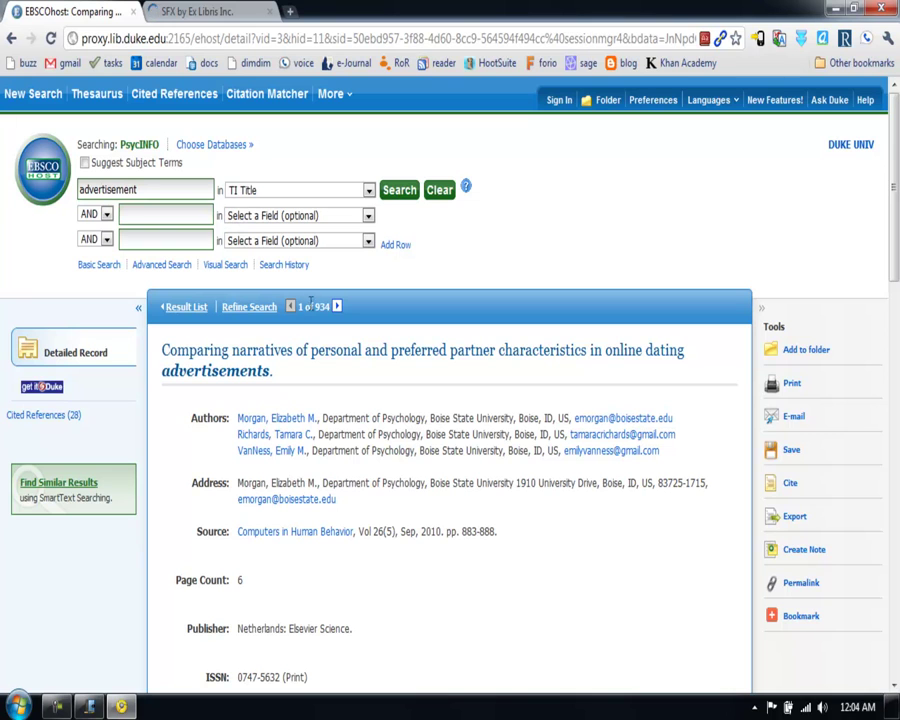
Return to the advanced search form and review its search options and result limits, from publication dates to methodology and classification codes
{"action": "left_click", "coordinate": [154, 188]}
{"action": "left_click", "coordinate": [166, 266]}
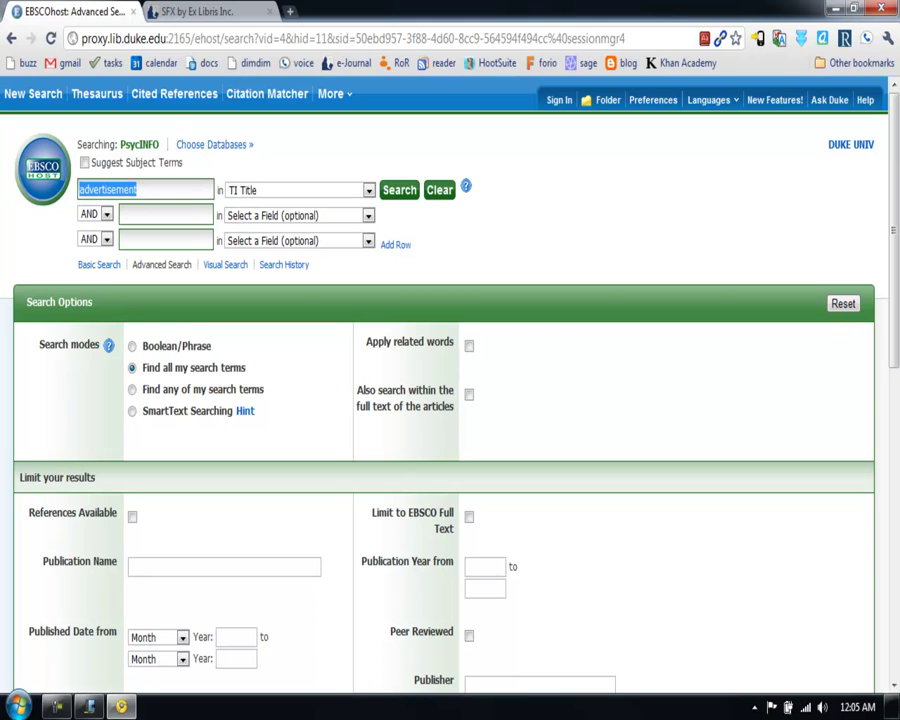
{"action": "scroll", "coordinate": [158, 140], "scroll_direction": "down", "scroll_amount": 2}
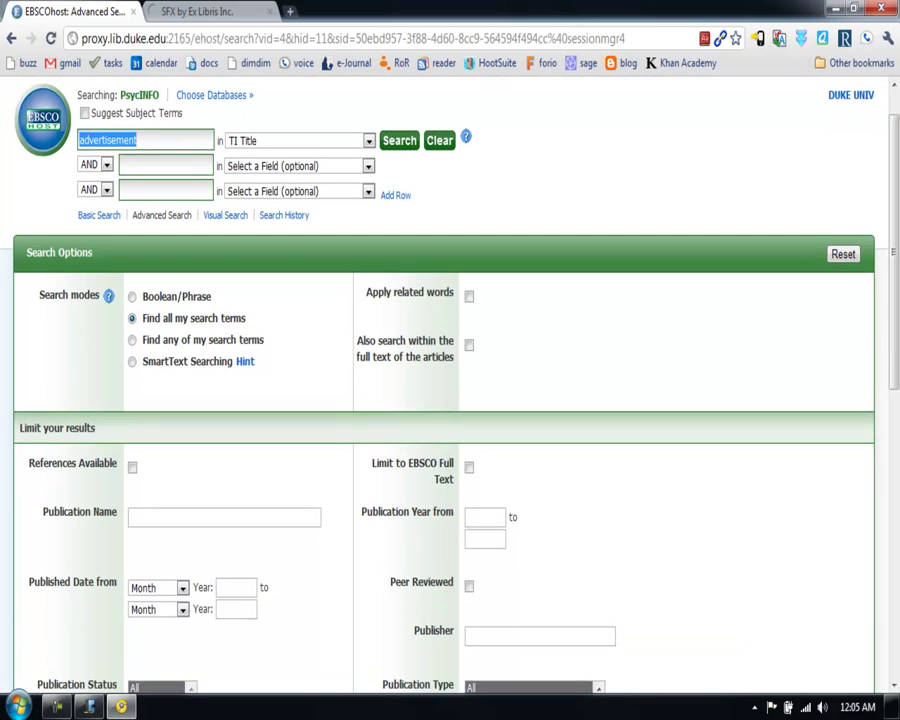
{"action": "double_click", "coordinate": [160, 140]}
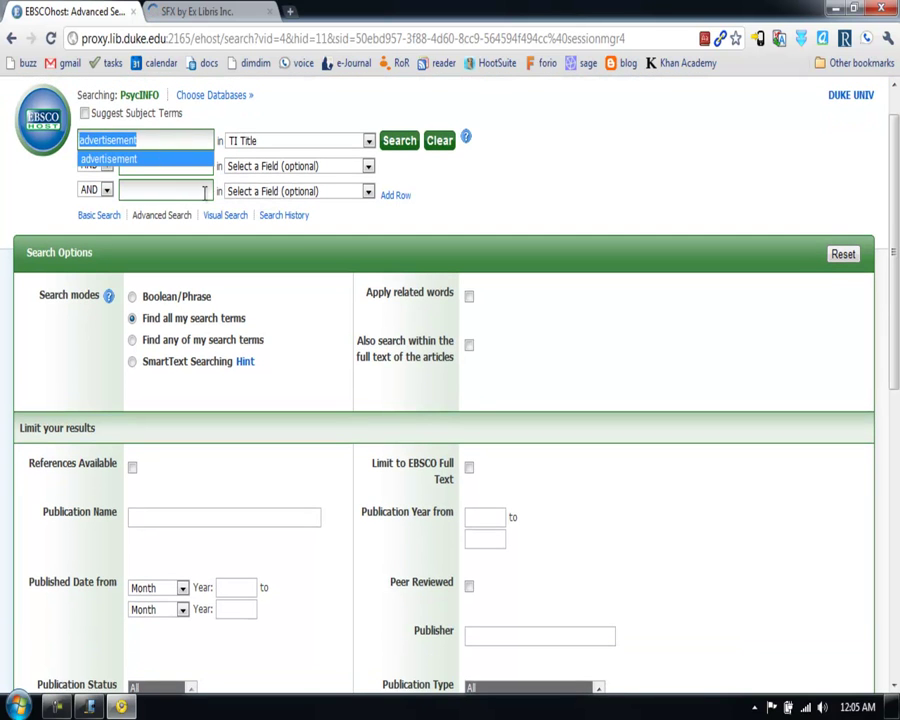
{"action": "left_click_drag", "start_coordinate": [894, 225], "coordinate": [894, 320]}
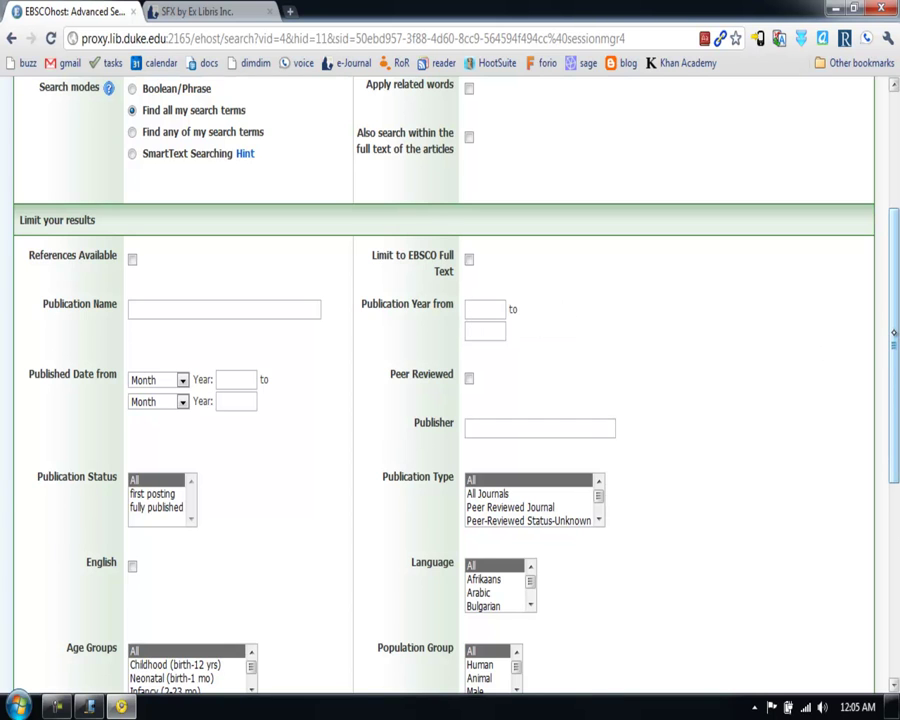
{"action": "scroll", "coordinate": [842, 349], "scroll_direction": "down", "scroll_amount": 3}
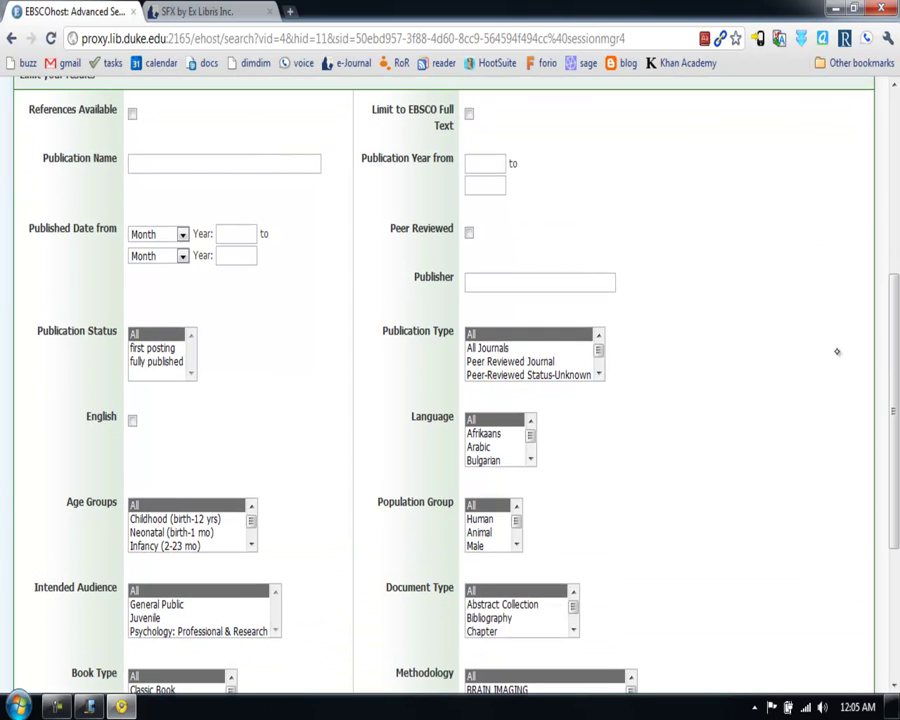
{"action": "left_click_drag", "start_coordinate": [894, 420], "coordinate": [894, 540]}
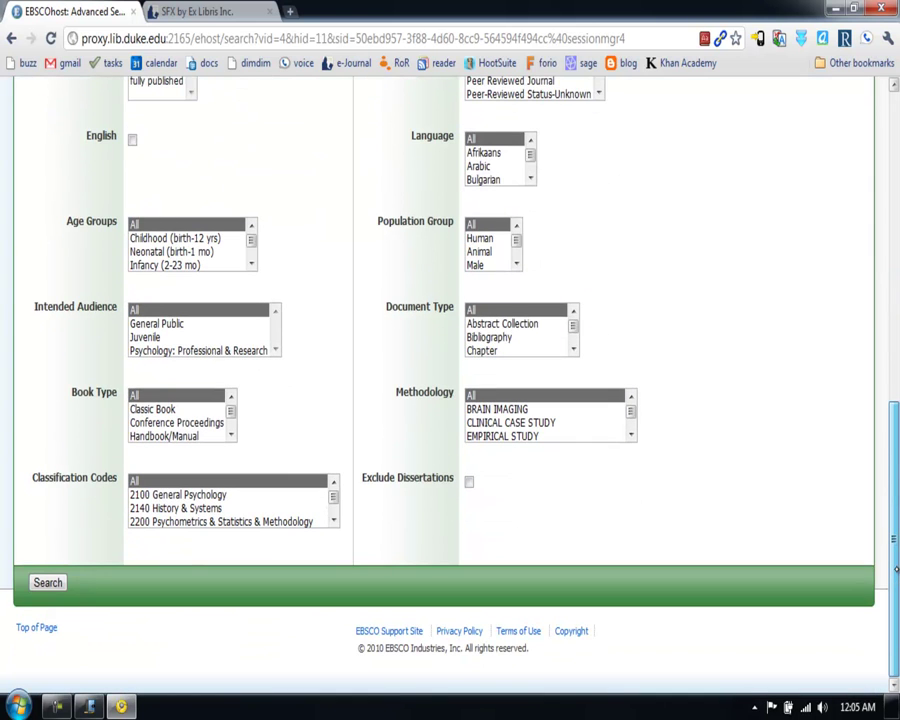
{"action": "left_click_drag", "start_coordinate": [897, 569], "coordinate": [893, 200]}
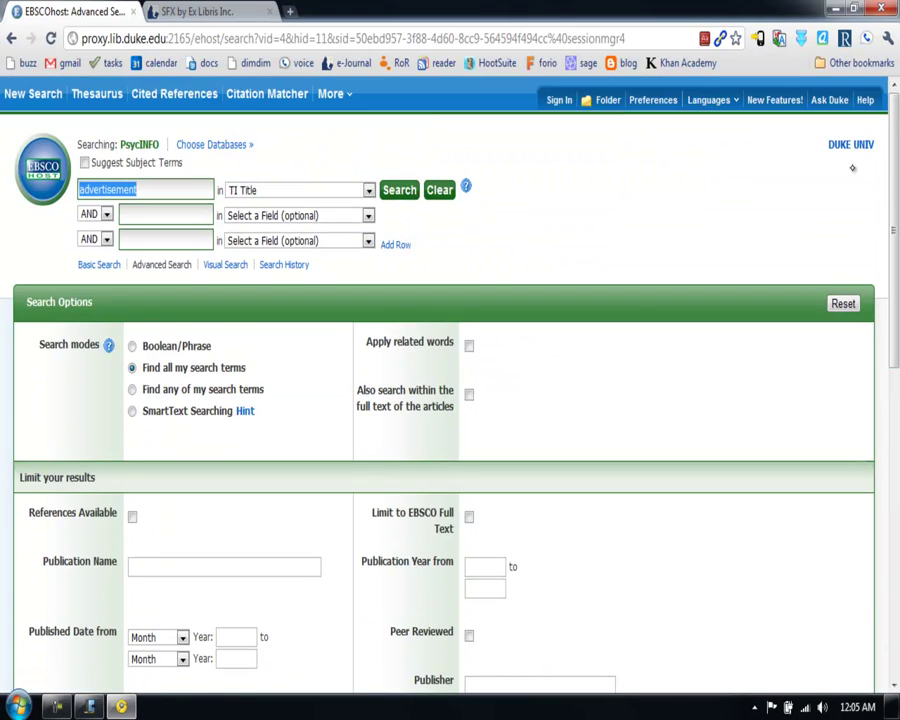
Open the search history to view the previously run PsycINFO search
{"action": "left_click", "coordinate": [282, 266]}
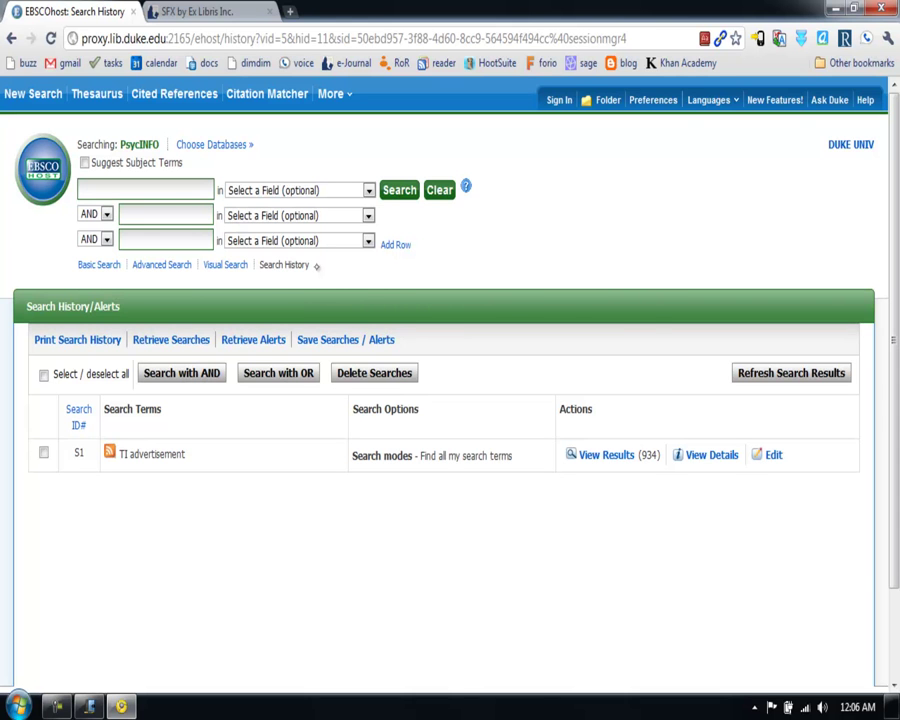
Switch to the Windows Journal note and draw a large white circle on a blank area below the two handwritten topics
{"action": "key", "text": "alt+Tab"}
{"action": "key", "text": "Tab"}
{"action": "key", "text": "Tab"}
{"action": "key", "text": "Tab"}
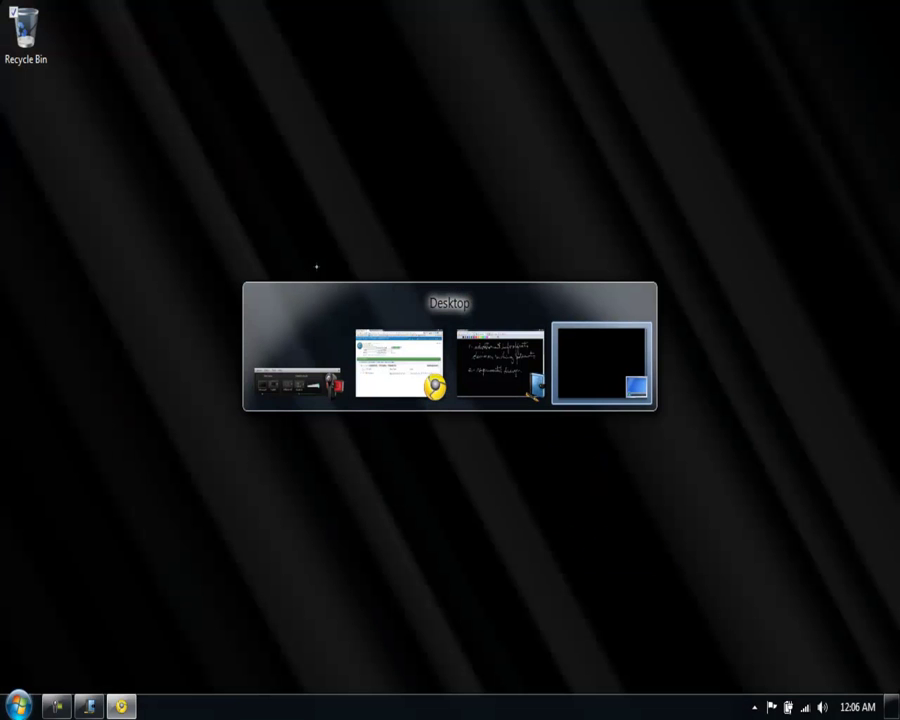
{"action": "key", "text": "Tab"}
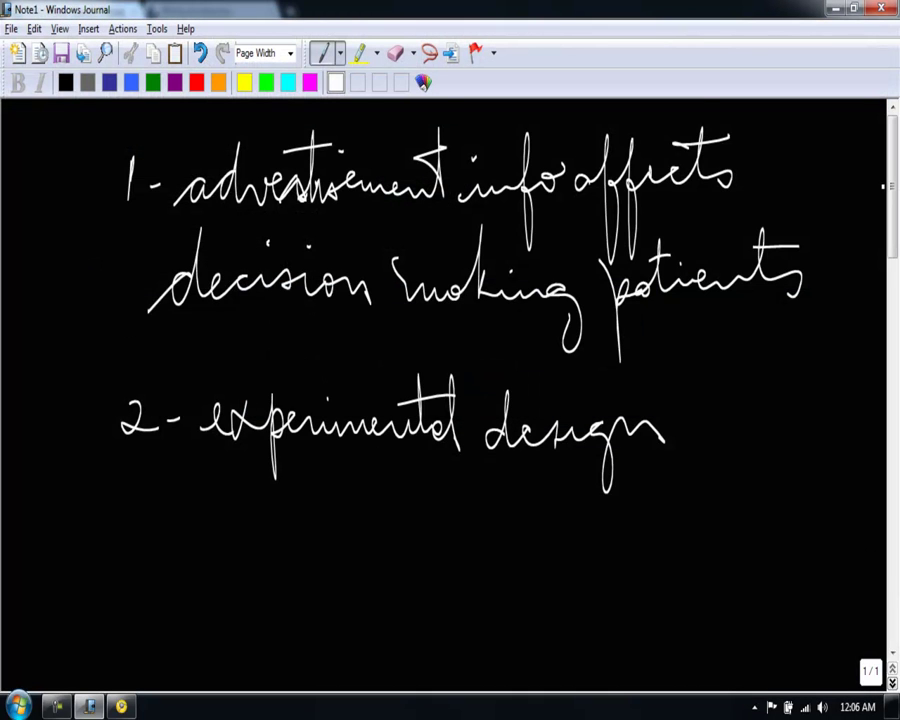
{"action": "left_click_drag", "start_coordinate": [890, 188], "coordinate": [890, 275]}
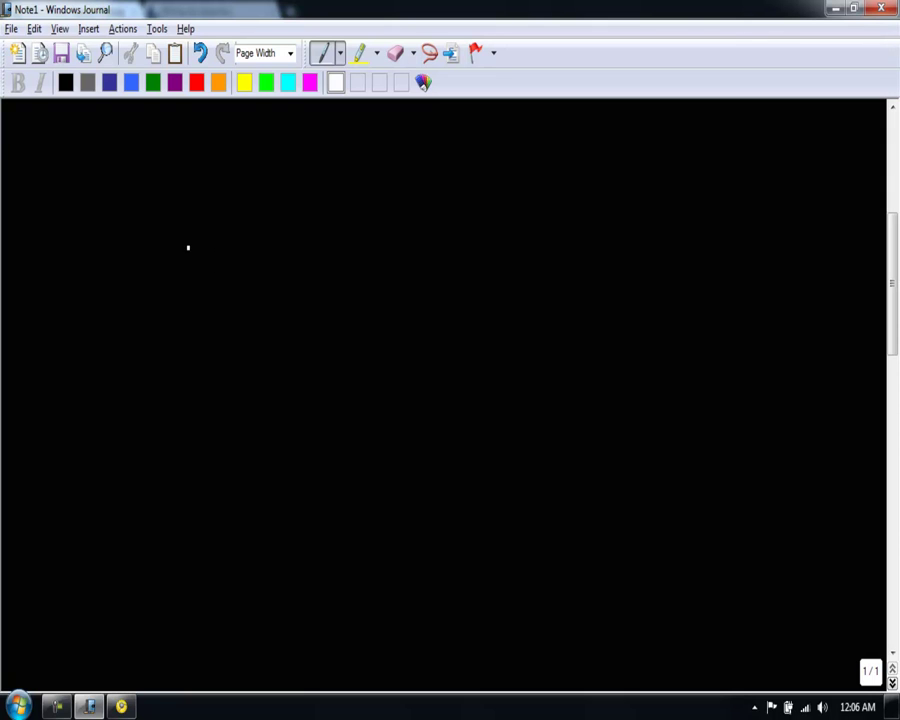
{"action": "mouse_move", "coordinate": [204, 195]}
{"action": "left_mouse_down"}
{"action": "mouse_move", "coordinate": [123, 253]}
{"action": "mouse_move", "coordinate": [264, 388]}
{"action": "mouse_move", "coordinate": [286, 233]}
{"action": "mouse_move", "coordinate": [201, 194]}
{"action": "left_mouse_up"}
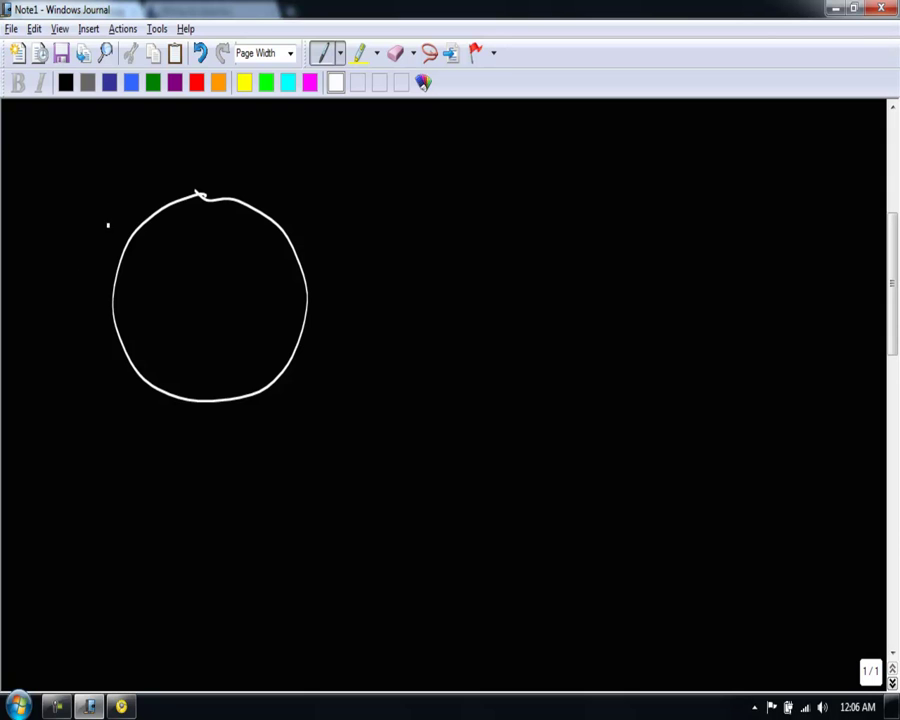
Label the white circle "advertisement set" in white handwriting along its upper-left edge
{"action": "mouse_move", "coordinate": [68, 201]}
{"action": "left_mouse_down"}
{"action": "mouse_move", "coordinate": [90, 196]}
{"action": "mouse_move", "coordinate": [92, 214]}
{"action": "mouse_move", "coordinate": [126, 182]}
{"action": "mouse_move", "coordinate": [142, 176]}
{"action": "mouse_move", "coordinate": [158, 186]}
{"action": "mouse_move", "coordinate": [236, 144]}
{"action": "mouse_move", "coordinate": [250, 112]}
{"action": "left_mouse_up"}
{"action": "left_click_drag", "start_coordinate": [108, 185], "coordinate": [150, 170]}
{"action": "mouse_move", "coordinate": [42, 305]}
{"action": "left_mouse_down"}
{"action": "mouse_move", "coordinate": [56, 272]}
{"action": "mouse_move", "coordinate": [100, 228]}
{"action": "left_mouse_up"}
{"action": "left_click", "coordinate": [125, 211]}
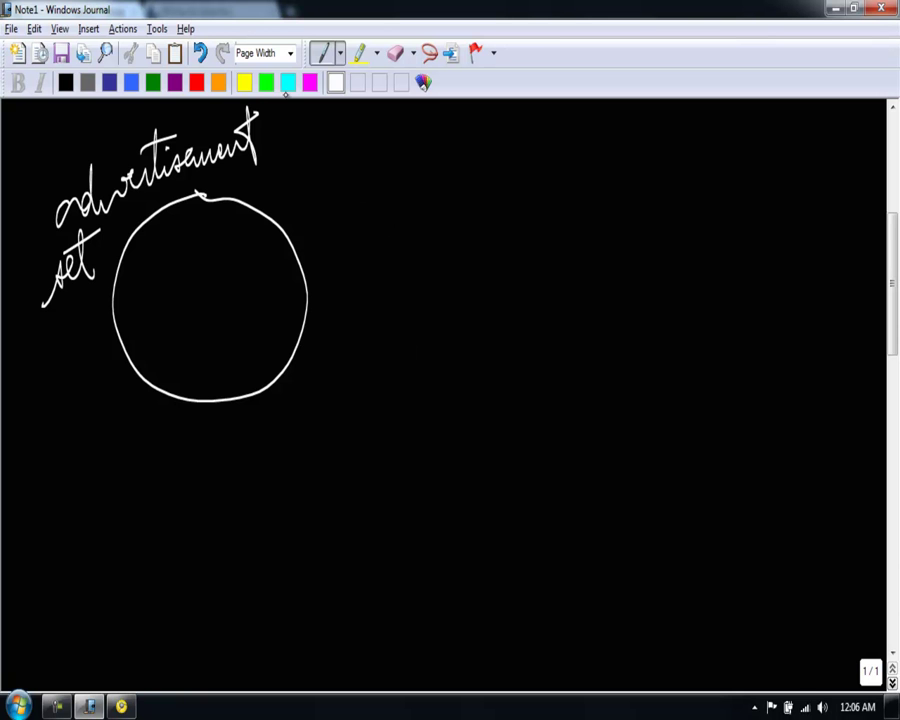
Draw a red circle overlapping the right part of the white circle and label it "experimental set" in red
{"action": "left_click", "coordinate": [196, 82]}
{"action": "mouse_move", "coordinate": [380, 196]}
{"action": "left_mouse_down"}
{"action": "mouse_move", "coordinate": [225, 304]}
{"action": "mouse_move", "coordinate": [427, 367]}
{"action": "left_mouse_up"}
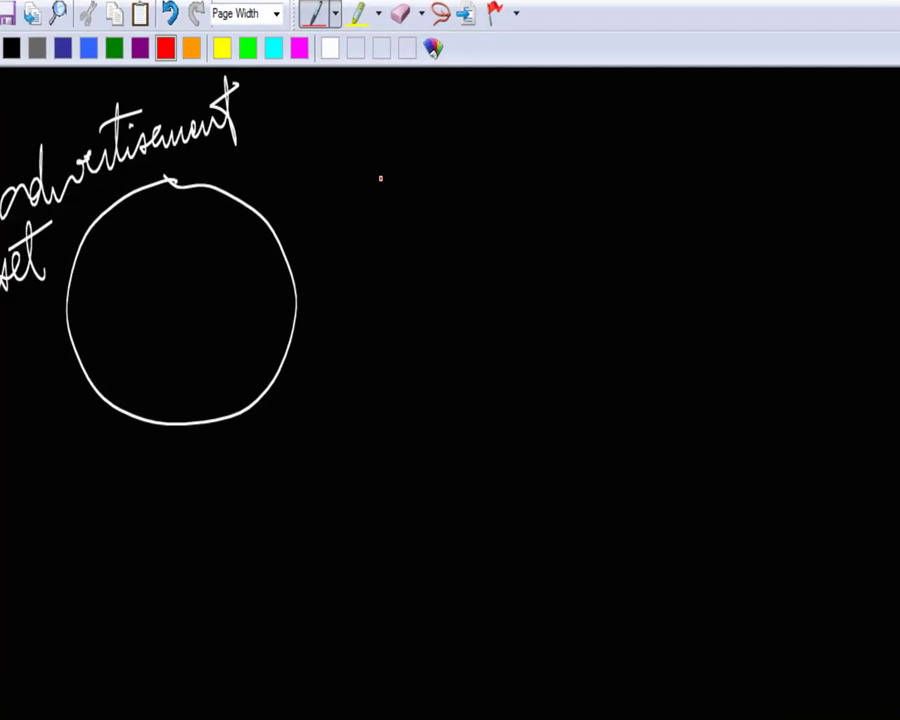
{"action": "mouse_move", "coordinate": [484, 460]}
{"action": "left_mouse_down"}
{"action": "mouse_move", "coordinate": [424, 151]}
{"action": "mouse_move", "coordinate": [375, 140]}
{"action": "left_mouse_up"}
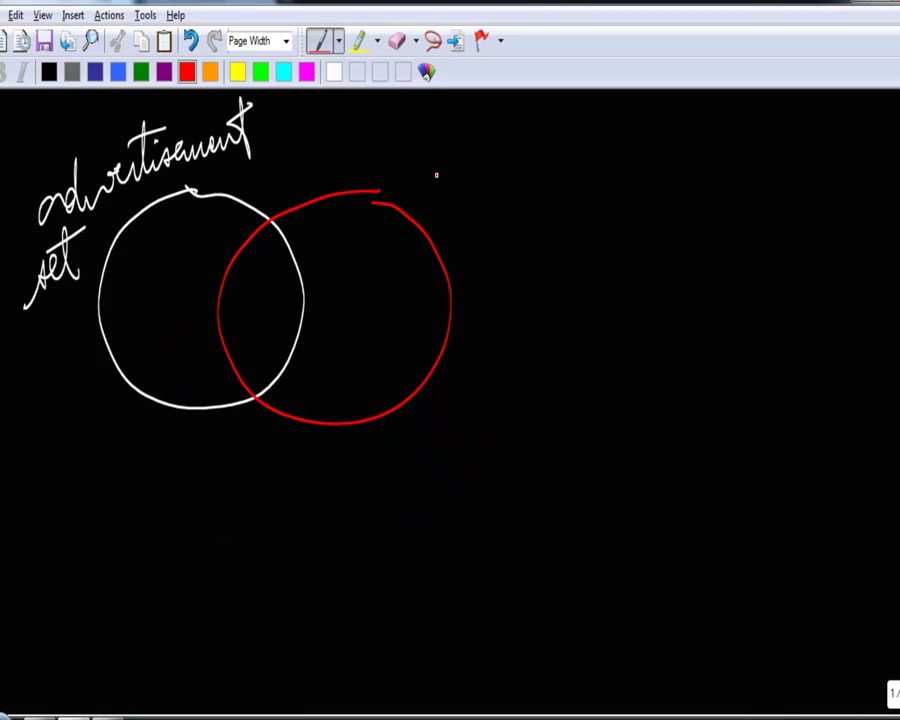
{"action": "mouse_move", "coordinate": [426, 189]}
{"action": "left_mouse_down"}
{"action": "mouse_move", "coordinate": [466, 170]}
{"action": "mouse_move", "coordinate": [483, 228]}
{"action": "mouse_move", "coordinate": [498, 171]}
{"action": "mouse_move", "coordinate": [502, 180]}
{"action": "mouse_move", "coordinate": [623, 176]}
{"action": "mouse_move", "coordinate": [566, 156]}
{"action": "left_mouse_up"}
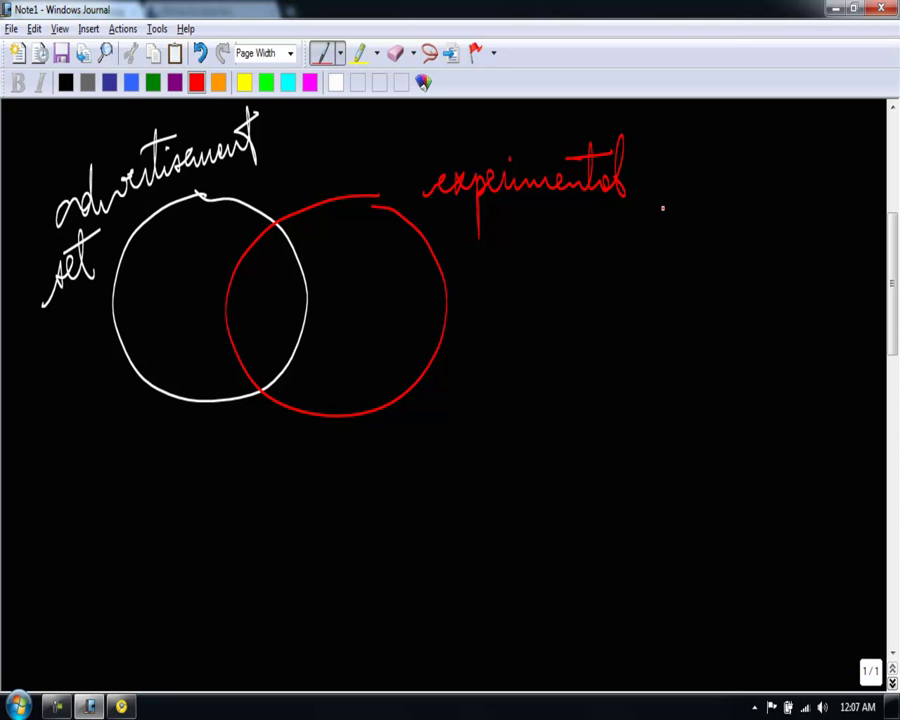
{"action": "mouse_move", "coordinate": [494, 237]}
{"action": "left_mouse_down"}
{"action": "mouse_move", "coordinate": [500, 229]}
{"action": "mouse_move", "coordinate": [524, 236]}
{"action": "mouse_move", "coordinate": [526, 212]}
{"action": "left_mouse_up"}
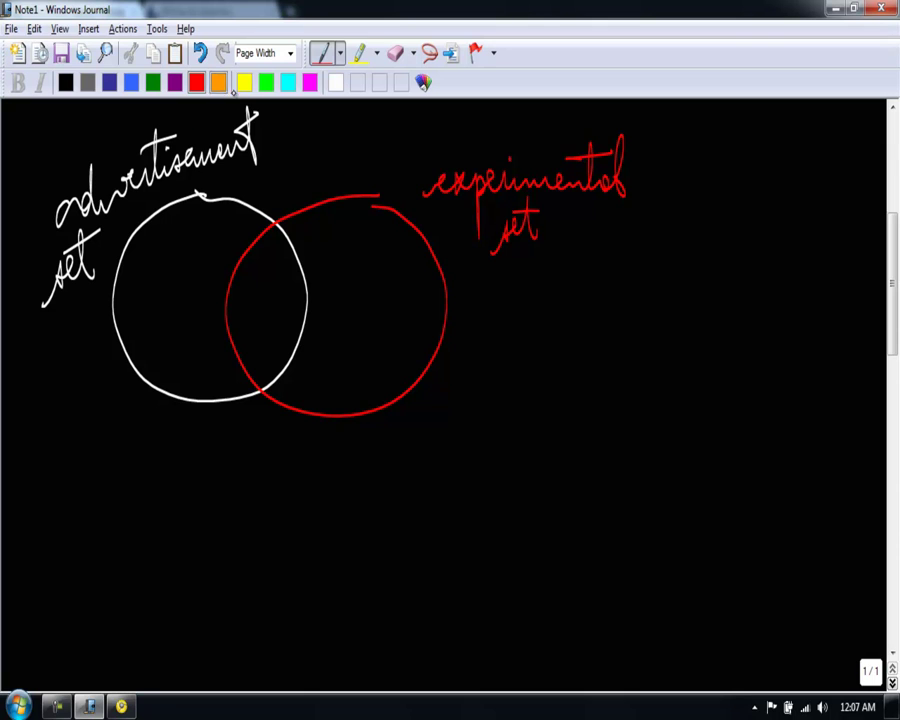
Shade the overlap between the two circles with blue pen strokes
{"action": "left_click", "coordinate": [358, 52]}
{"action": "left_click_drag", "start_coordinate": [219, 150], "coordinate": [219, 190]}
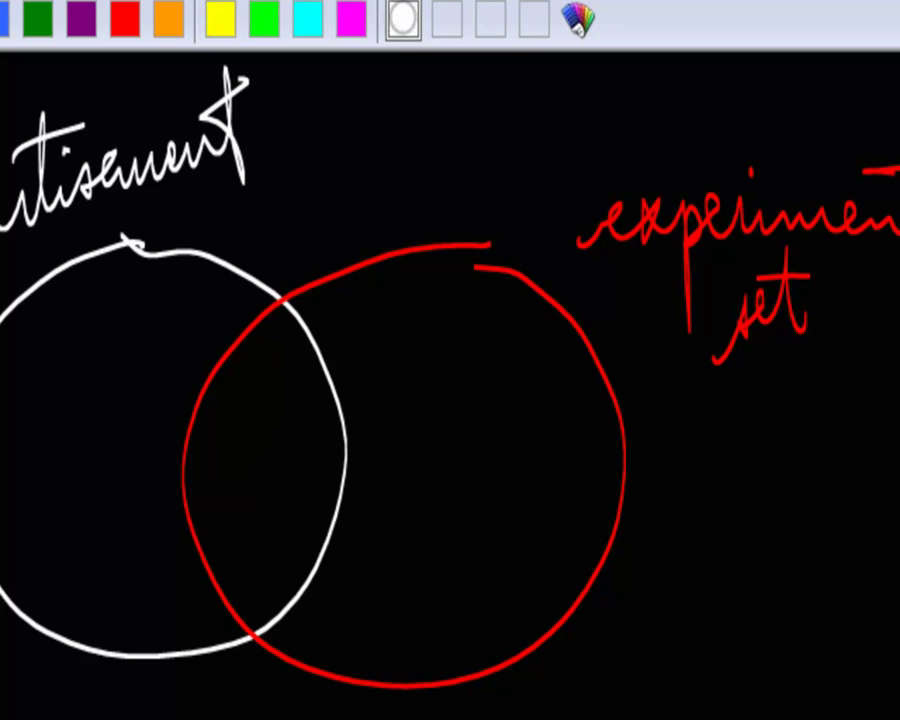
{"action": "left_click", "coordinate": [125, 18]}
{"action": "left_click", "coordinate": [3, 19]}
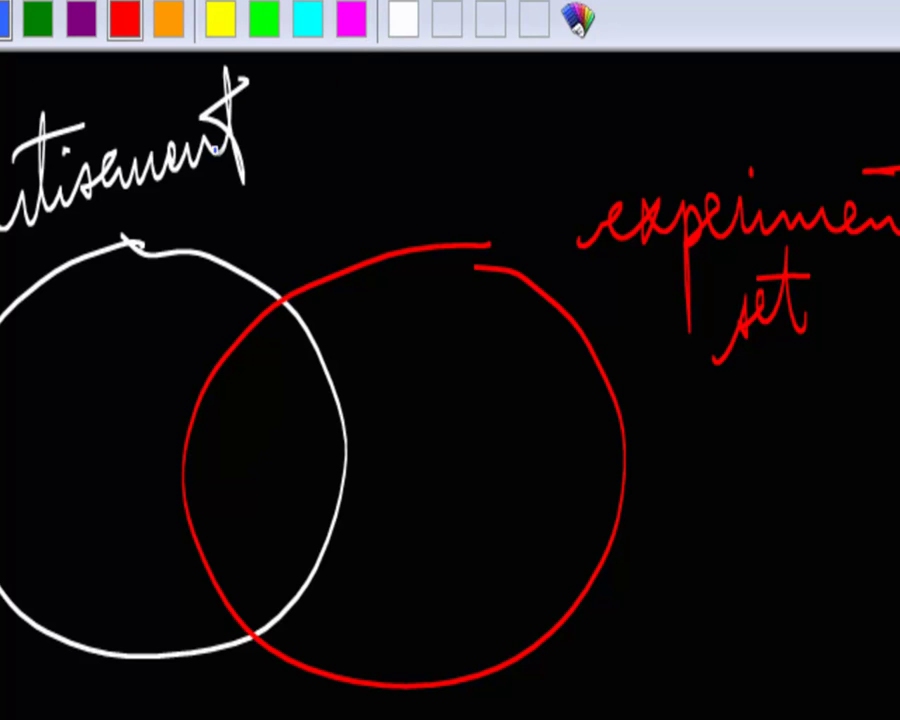
{"action": "mouse_move", "coordinate": [220, 387]}
{"action": "left_mouse_down"}
{"action": "mouse_move", "coordinate": [235, 378]}
{"action": "mouse_move", "coordinate": [273, 416]}
{"action": "mouse_move", "coordinate": [253, 569]}
{"action": "mouse_move", "coordinate": [282, 588]}
{"action": "left_mouse_up"}
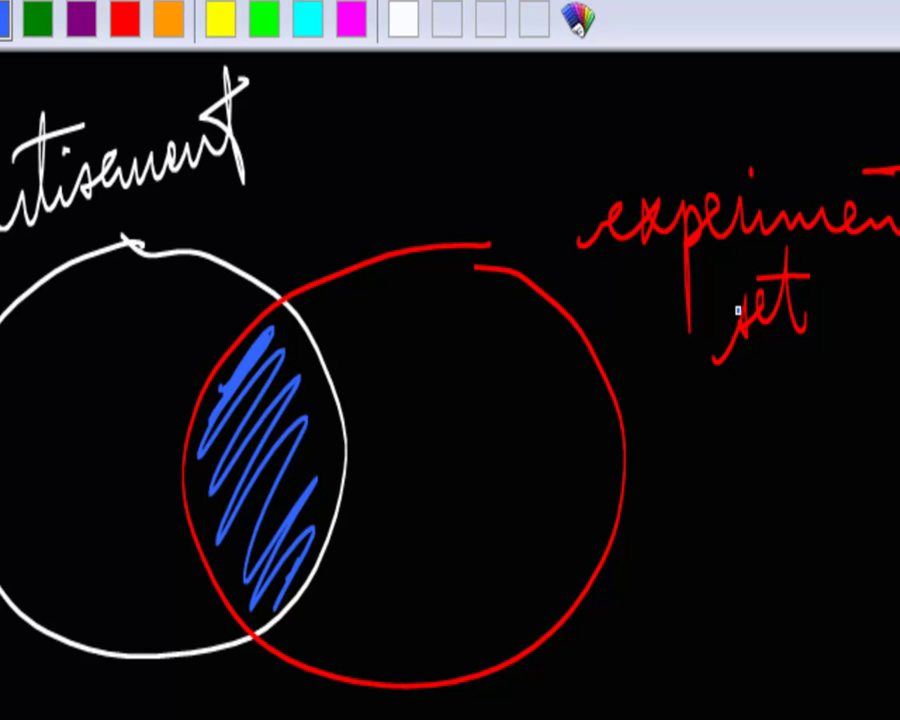
Handwrite "advertisement AND experimental" below the circles, with the first word white, the operator orange and the last word red
{"action": "left_click", "coordinate": [403, 18]}
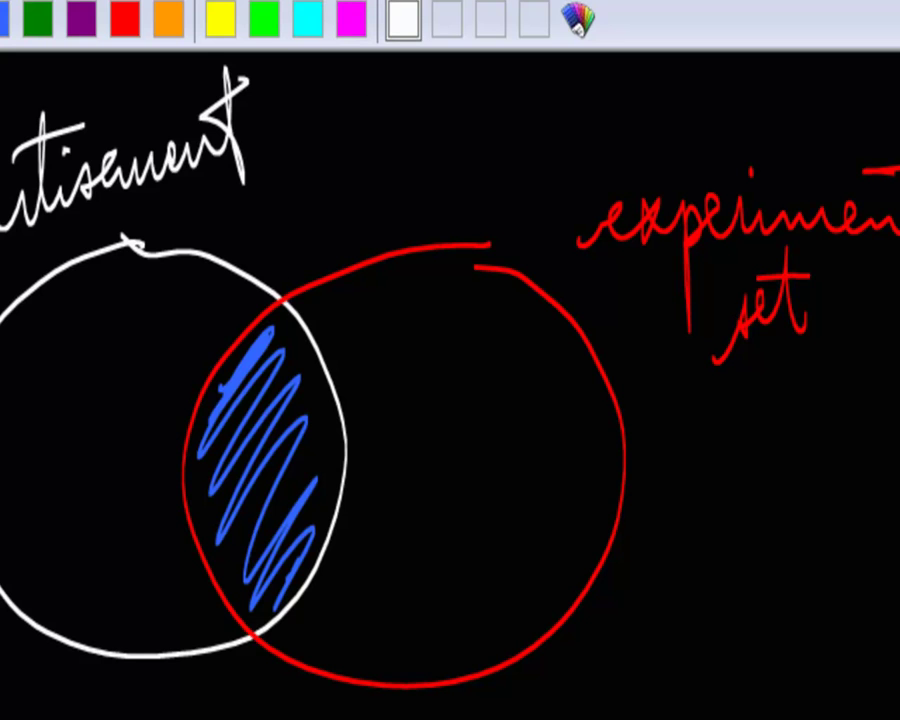
{"action": "mouse_move", "coordinate": [115, 407]}
{"action": "left_mouse_down"}
{"action": "mouse_move", "coordinate": [156, 413]}
{"action": "mouse_move", "coordinate": [267, 386]}
{"action": "mouse_move", "coordinate": [317, 398]}
{"action": "mouse_move", "coordinate": [324, 300]}
{"action": "mouse_move", "coordinate": [382, 438]}
{"action": "mouse_move", "coordinate": [525, 410]}
{"action": "mouse_move", "coordinate": [503, 377]}
{"action": "mouse_move", "coordinate": [556, 343]}
{"action": "left_mouse_up"}
{"action": "left_click", "coordinate": [385, 358]}
{"action": "left_click_drag", "start_coordinate": [279, 361], "coordinate": [392, 340]}
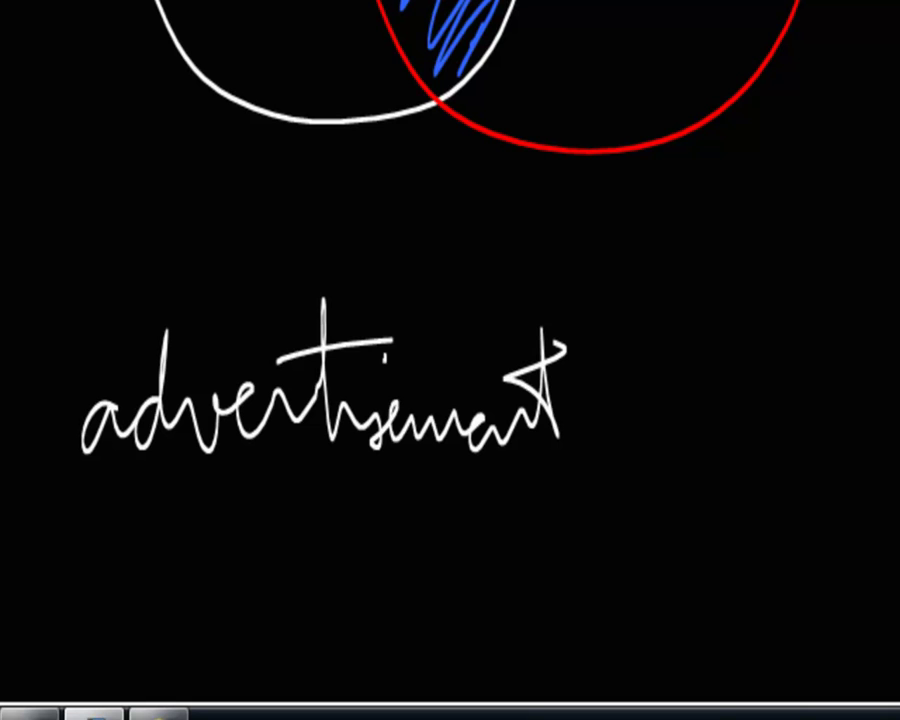
{"action": "mouse_move", "coordinate": [629, 307]}
{"action": "left_mouse_down"}
{"action": "mouse_move", "coordinate": [625, 372]}
{"action": "mouse_move", "coordinate": [662, 372]}
{"action": "left_mouse_up"}
{"action": "mouse_move", "coordinate": [692, 300]}
{"action": "left_mouse_down"}
{"action": "mouse_move", "coordinate": [685, 352]}
{"action": "mouse_move", "coordinate": [745, 270]}
{"action": "left_mouse_up"}
{"action": "left_click_drag", "start_coordinate": [786, 320], "coordinate": [788, 392]}
{"action": "mouse_move", "coordinate": [752, 318]}
{"action": "left_mouse_down"}
{"action": "mouse_move", "coordinate": [810, 317]}
{"action": "mouse_move", "coordinate": [752, 398]}
{"action": "left_mouse_up"}
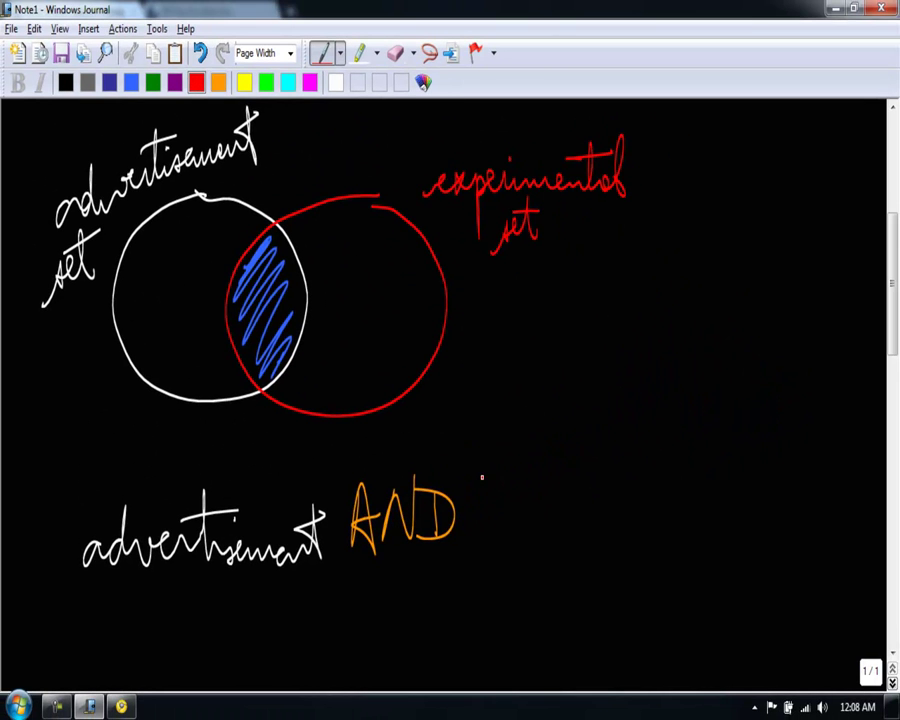
{"action": "left_click_drag", "start_coordinate": [473, 538], "coordinate": [512, 540]}
{"action": "mouse_move", "coordinate": [510, 518]}
{"action": "left_mouse_down"}
{"action": "mouse_move", "coordinate": [491, 543]}
{"action": "mouse_move", "coordinate": [535, 574]}
{"action": "mouse_move", "coordinate": [540, 534]}
{"action": "mouse_move", "coordinate": [631, 527]}
{"action": "mouse_move", "coordinate": [655, 503]}
{"action": "mouse_move", "coordinate": [690, 528]}
{"action": "left_mouse_up"}
{"action": "left_click_drag", "start_coordinate": [703, 478], "coordinate": [694, 532]}
{"action": "left_click_drag", "start_coordinate": [632, 492], "coordinate": [704, 482]}
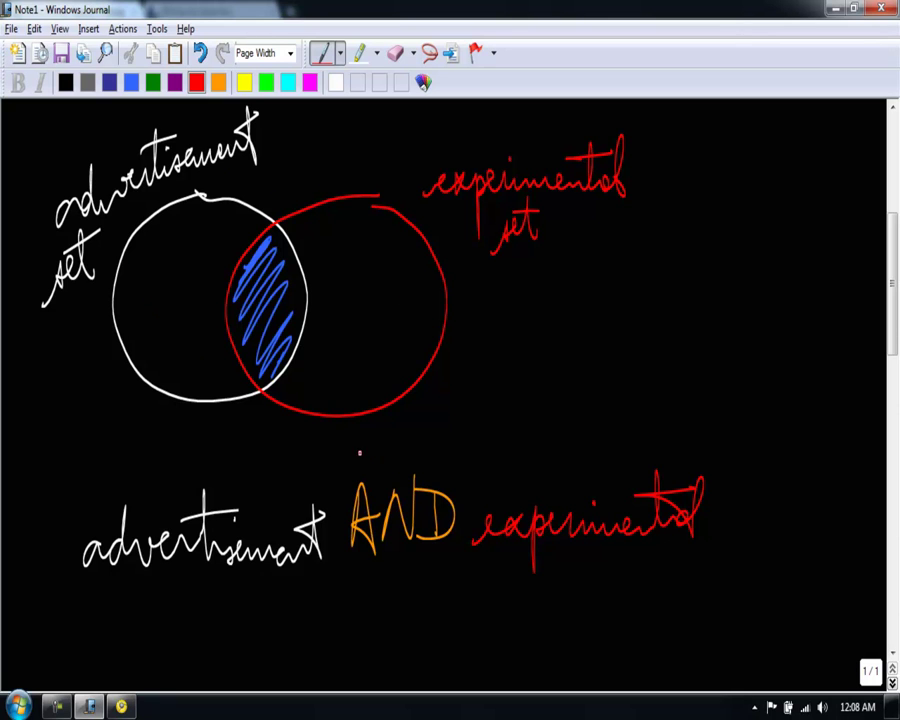
Write "BOOLEAN" in red capitals just above the word AND
{"action": "left_click_drag", "start_coordinate": [355, 416], "coordinate": [355, 460]}
{"action": "left_click_drag", "start_coordinate": [353, 418], "coordinate": [357, 458]}
{"action": "mouse_move", "coordinate": [395, 422]}
{"action": "left_mouse_down"}
{"action": "mouse_move", "coordinate": [445, 458]}
{"action": "mouse_move", "coordinate": [462, 457]}
{"action": "mouse_move", "coordinate": [470, 440]}
{"action": "mouse_move", "coordinate": [499, 448]}
{"action": "mouse_move", "coordinate": [530, 412]}
{"action": "left_mouse_up"}
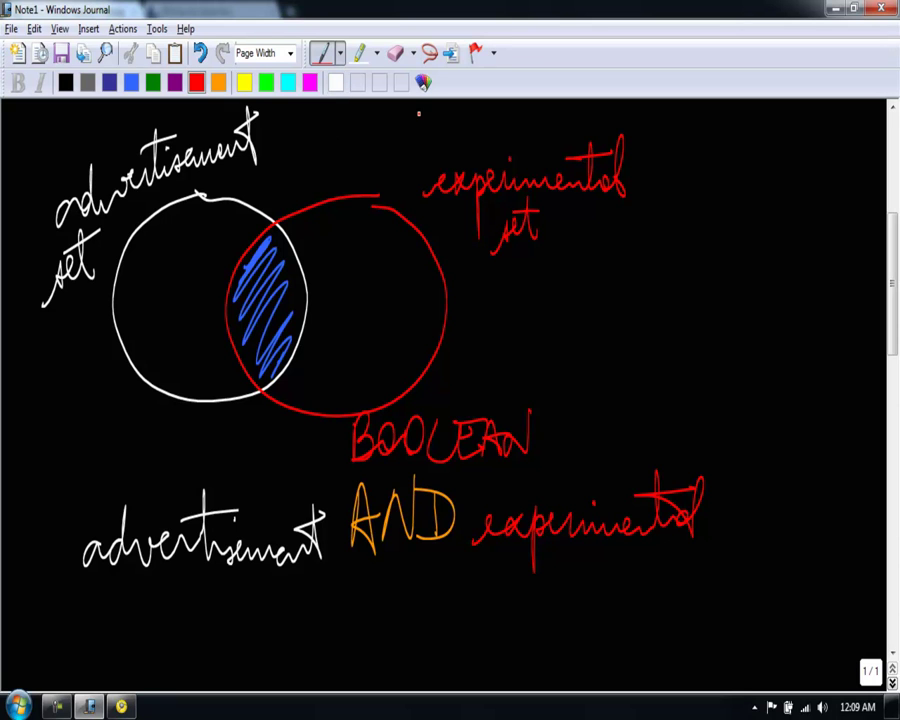
Write "adv OR exp" beneath the AND expression, with the abbreviated terms in white and the operator in orange
{"action": "left_click", "coordinate": [336, 82]}
{"action": "mouse_move", "coordinate": [128, 632]}
{"action": "left_mouse_down"}
{"action": "mouse_move", "coordinate": [148, 624]}
{"action": "mouse_move", "coordinate": [157, 638]}
{"action": "mouse_move", "coordinate": [184, 637]}
{"action": "mouse_move", "coordinate": [219, 617]}
{"action": "left_mouse_up"}
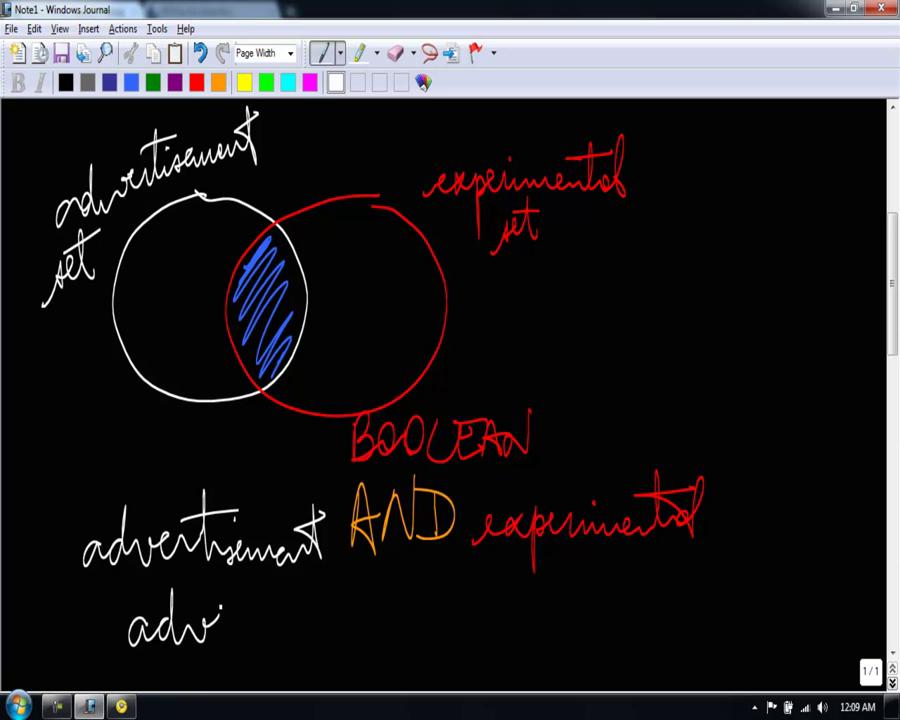
{"action": "left_click_drag", "start_coordinate": [502, 646], "coordinate": [572, 642]}
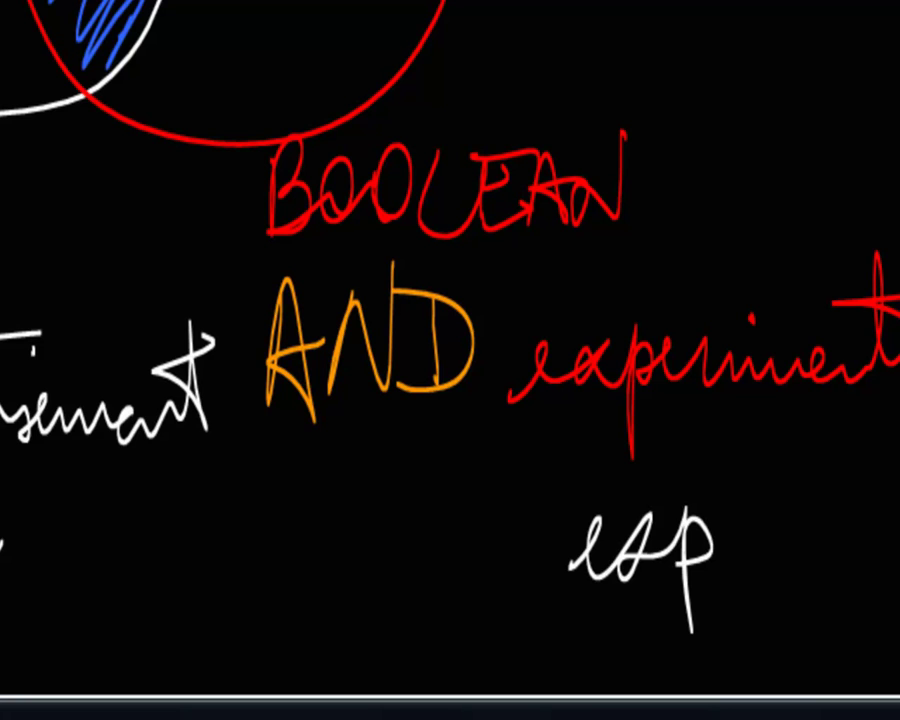
{"action": "mouse_move", "coordinate": [310, 500]}
{"action": "left_mouse_down"}
{"action": "mouse_move", "coordinate": [290, 598]}
{"action": "mouse_move", "coordinate": [320, 498]}
{"action": "left_mouse_up"}
{"action": "mouse_move", "coordinate": [340, 525]}
{"action": "left_mouse_down"}
{"action": "mouse_move", "coordinate": [342, 600]}
{"action": "mouse_move", "coordinate": [413, 607]}
{"action": "left_mouse_up"}
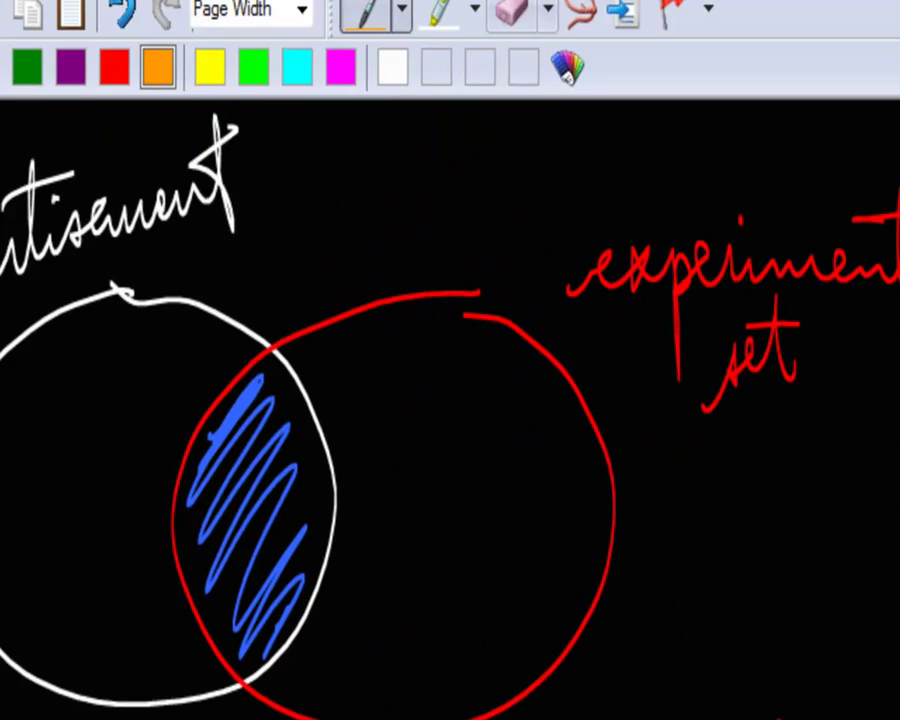
Erase the blue shading from the overlap and shade the whole area of both circles in blue
{"action": "left_click", "coordinate": [510, 10]}
{"action": "left_click_drag", "start_coordinate": [280, 540], "coordinate": [263, 654]}
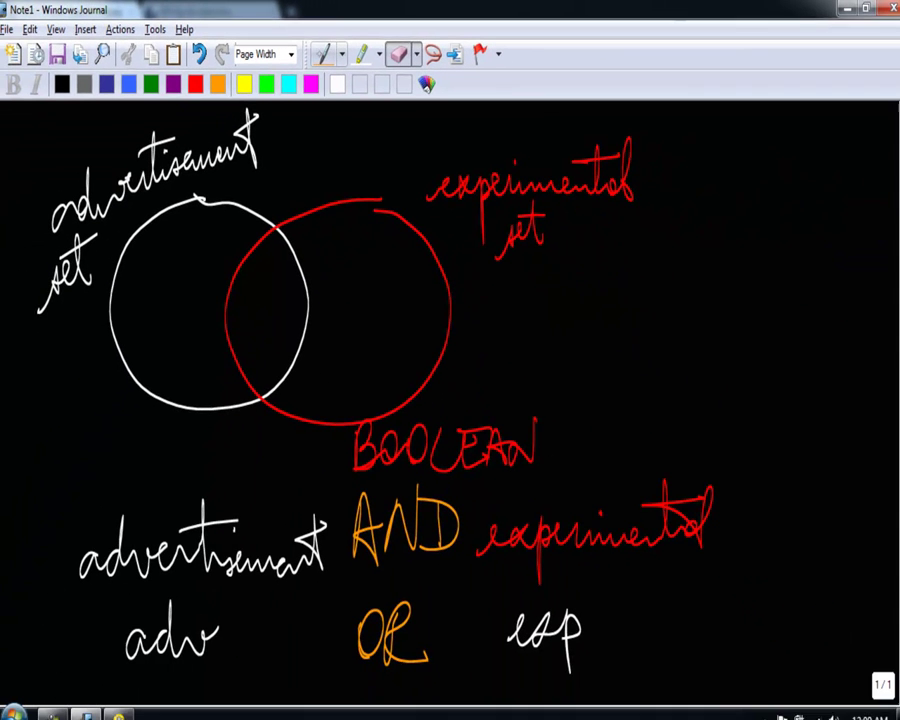
{"action": "left_click", "coordinate": [322, 54]}
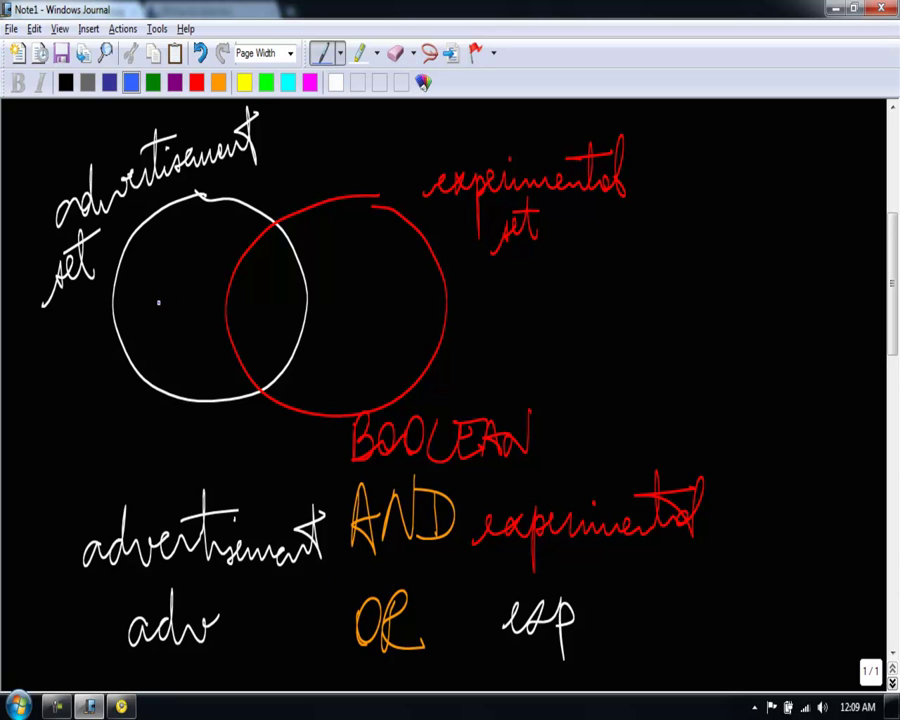
{"action": "mouse_move", "coordinate": [128, 256]}
{"action": "left_mouse_down"}
{"action": "mouse_move", "coordinate": [118, 280]}
{"action": "mouse_move", "coordinate": [185, 205]}
{"action": "mouse_move", "coordinate": [205, 210]}
{"action": "mouse_move", "coordinate": [240, 270]}
{"action": "left_mouse_up"}
{"action": "mouse_move", "coordinate": [266, 228]}
{"action": "left_mouse_down"}
{"action": "mouse_move", "coordinate": [272, 300]}
{"action": "mouse_move", "coordinate": [302, 232]}
{"action": "mouse_move", "coordinate": [358, 301]}
{"action": "mouse_move", "coordinate": [424, 340]}
{"action": "mouse_move", "coordinate": [422, 359]}
{"action": "left_mouse_up"}
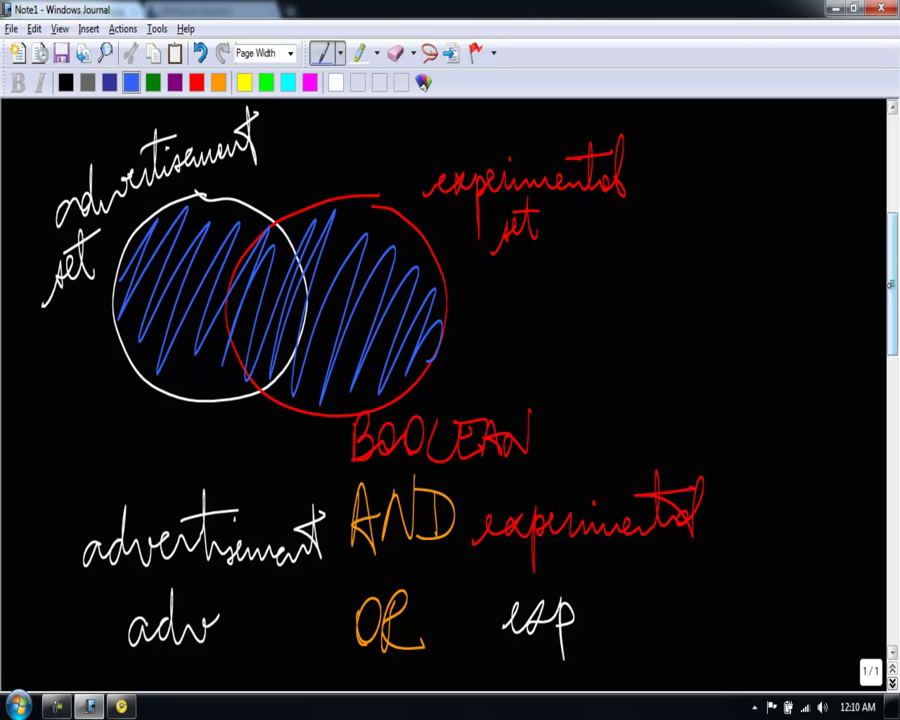
Write "NOT" in orange capitals below the word OR
{"action": "left_click_drag", "start_coordinate": [892, 281], "coordinate": [892, 299]}
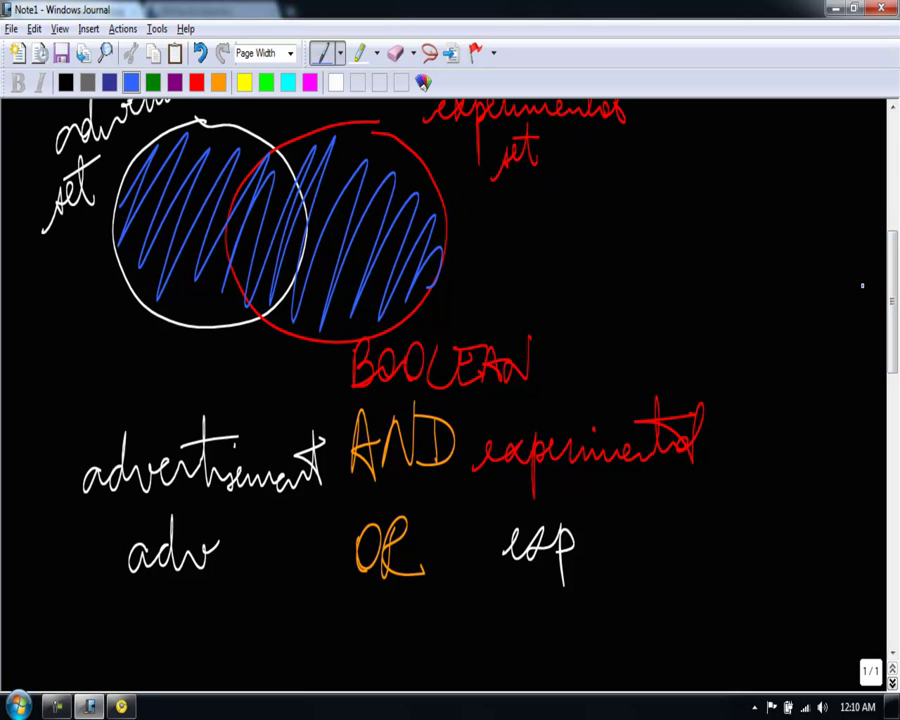
{"action": "left_click", "coordinate": [218, 82]}
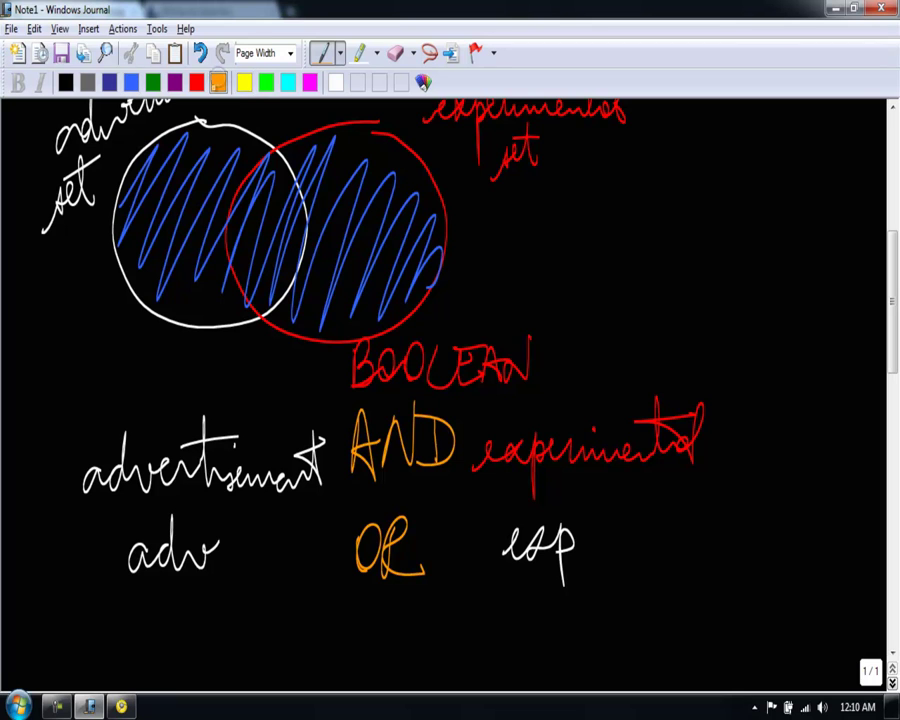
{"action": "mouse_move", "coordinate": [338, 618]}
{"action": "left_mouse_down"}
{"action": "mouse_move", "coordinate": [337, 648]}
{"action": "mouse_move", "coordinate": [364, 620]}
{"action": "mouse_move", "coordinate": [386, 623]}
{"action": "mouse_move", "coordinate": [404, 650]}
{"action": "left_mouse_up"}
{"action": "left_click_drag", "start_coordinate": [384, 620], "coordinate": [432, 616]}
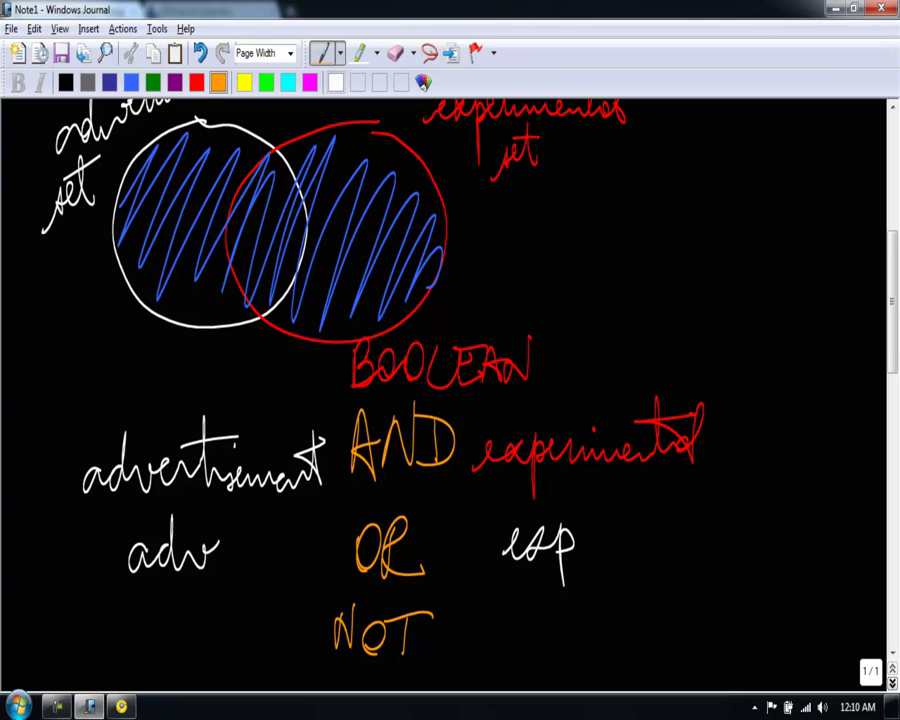
Replace the blue shading with red strokes across the whole experimental circle and blue strokes in the rest of the advertisement circle
{"action": "left_click", "coordinate": [395, 52]}
{"action": "left_click_drag", "start_coordinate": [368, 227], "coordinate": [368, 249]}
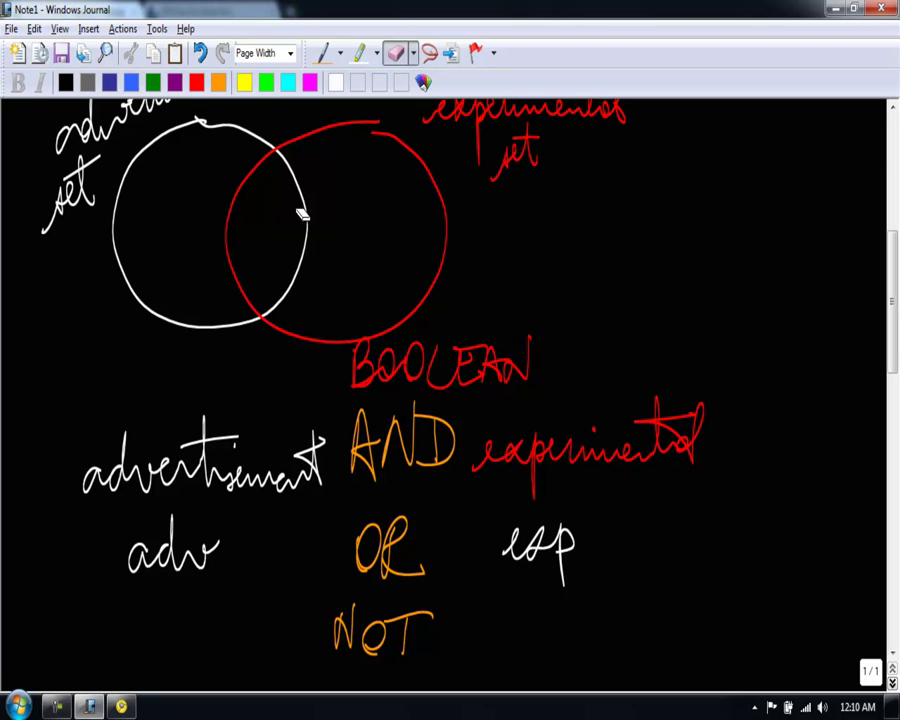
{"action": "left_click", "coordinate": [323, 54]}
{"action": "left_click", "coordinate": [197, 81]}
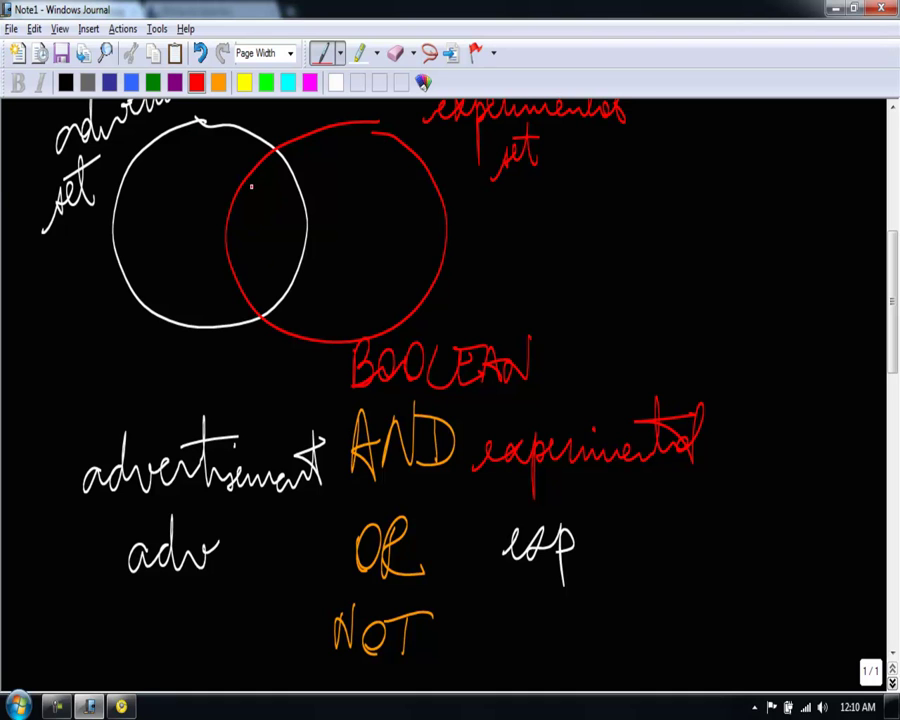
{"action": "mouse_move", "coordinate": [247, 200]}
{"action": "left_mouse_down"}
{"action": "mouse_move", "coordinate": [270, 236]}
{"action": "mouse_move", "coordinate": [367, 148]}
{"action": "mouse_move", "coordinate": [349, 297]}
{"action": "mouse_move", "coordinate": [428, 235]}
{"action": "mouse_move", "coordinate": [408, 250]}
{"action": "left_mouse_up"}
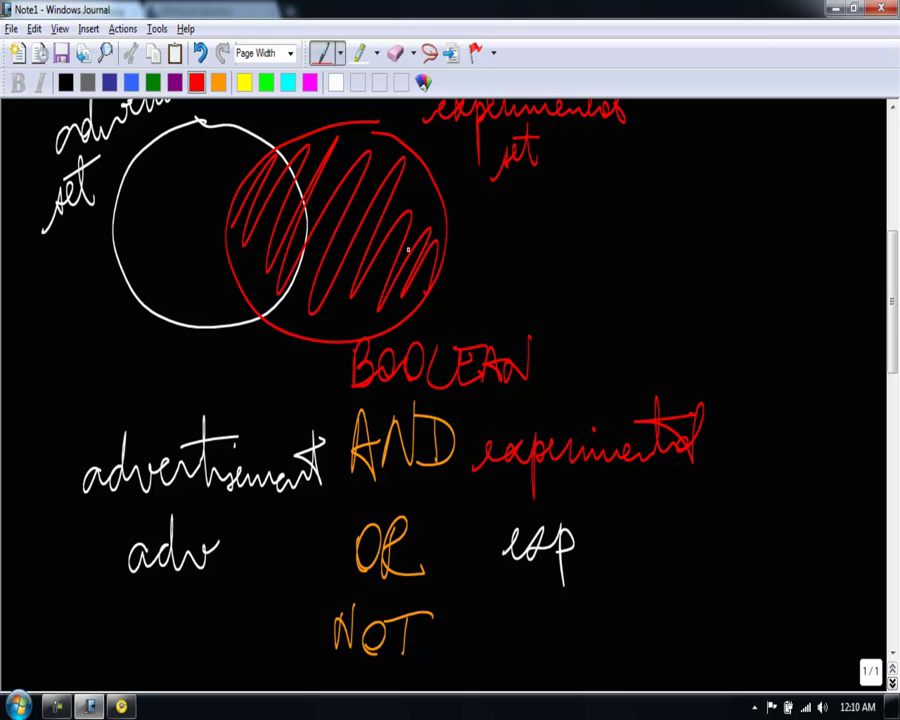
{"action": "left_click", "coordinate": [131, 82]}
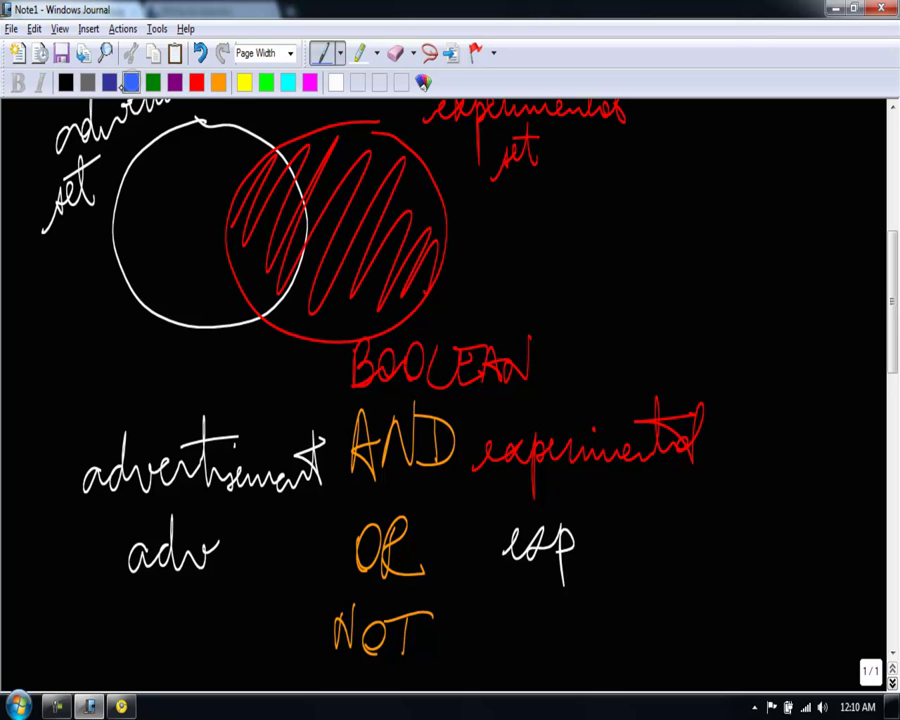
{"action": "mouse_move", "coordinate": [126, 187]}
{"action": "left_mouse_down"}
{"action": "mouse_move", "coordinate": [175, 148]}
{"action": "mouse_move", "coordinate": [235, 155]}
{"action": "mouse_move", "coordinate": [195, 298]}
{"action": "mouse_move", "coordinate": [237, 304]}
{"action": "left_mouse_up"}
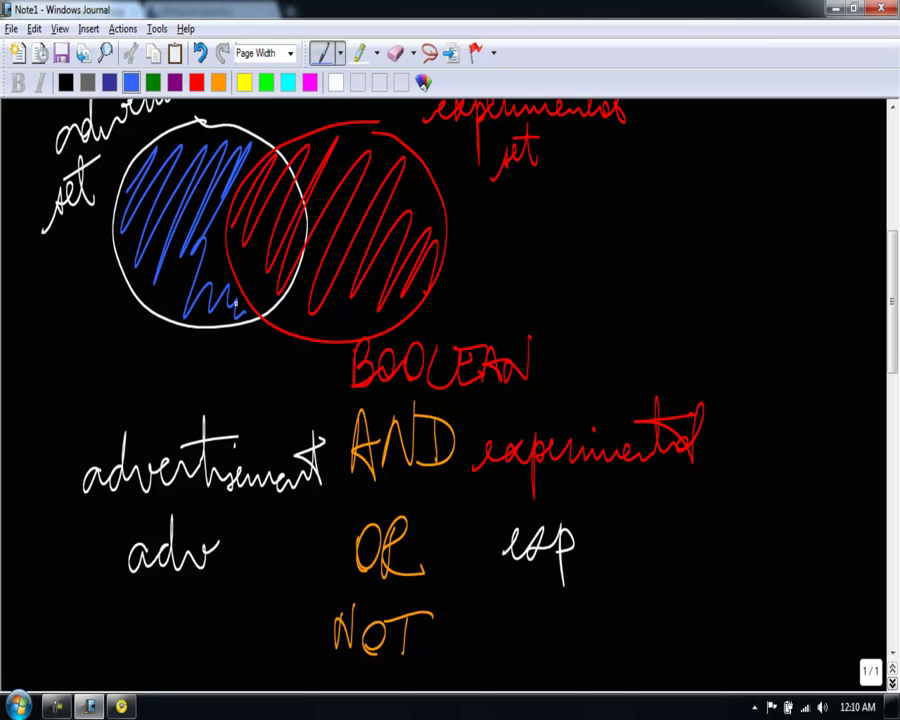
Switch to the PsycINFO search history in the browser and highlight the advertisement title search and its TI field code
{"action": "key", "text": "alt+Tab"}
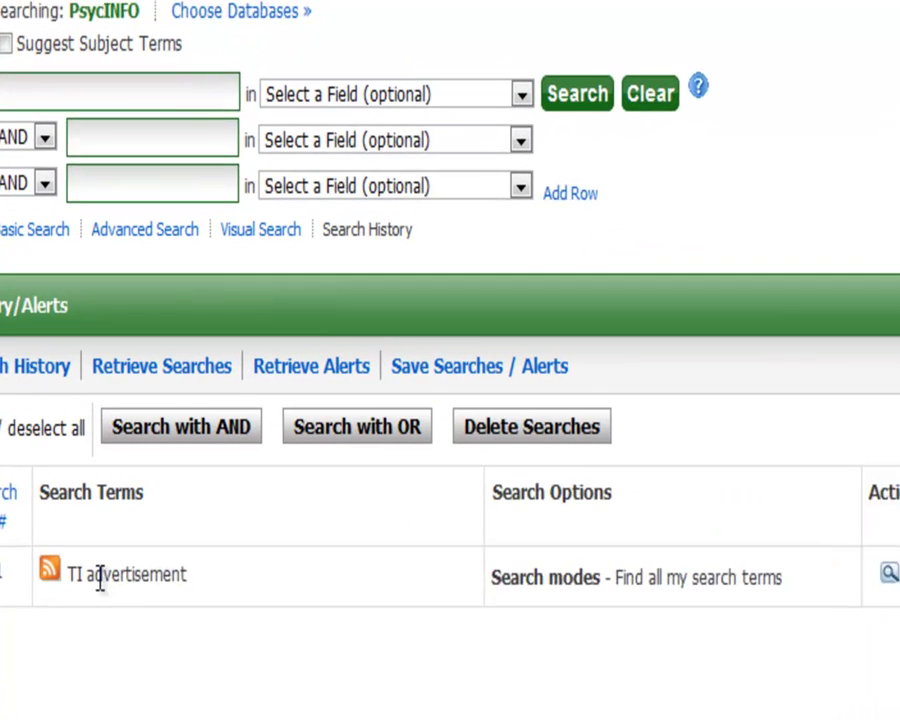
{"action": "left_click_drag", "start_coordinate": [87, 578], "coordinate": [190, 576]}
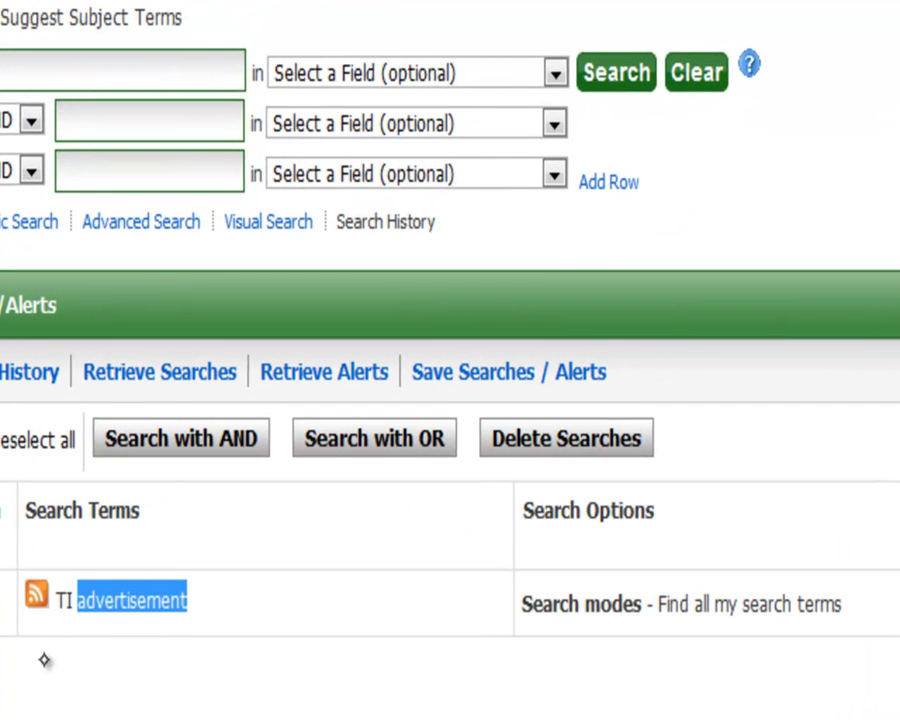
{"action": "left_click_drag", "start_coordinate": [57, 598], "coordinate": [86, 599]}
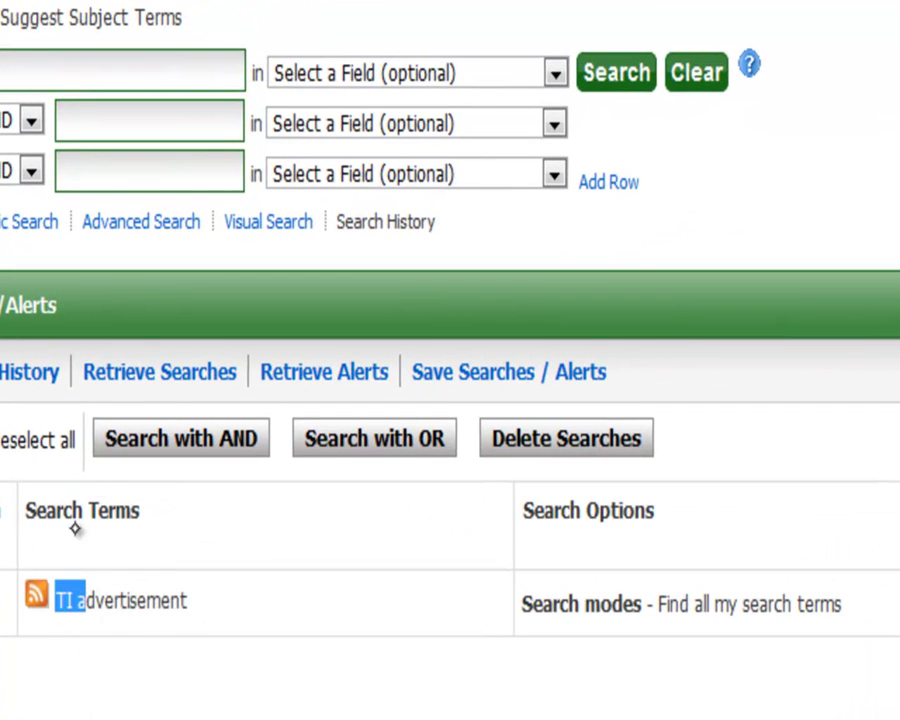
Search PsycINFO for "experimental" in the AB Abstract field
{"action": "left_click", "coordinate": [160, 81]}
{"action": "type", "text": "oerimental"}
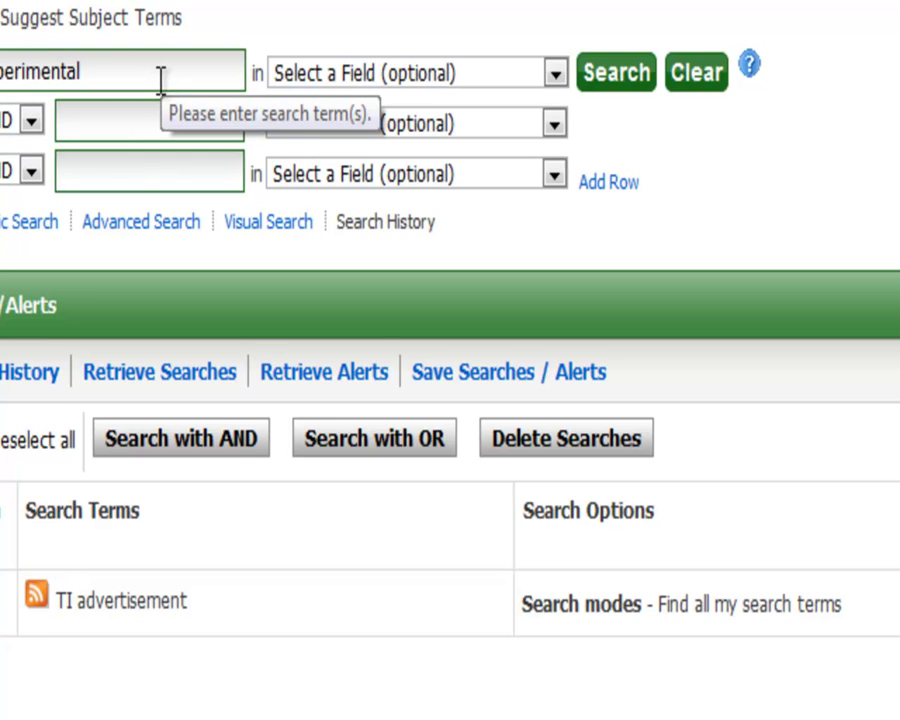
{"action": "left_click", "coordinate": [556, 74]}
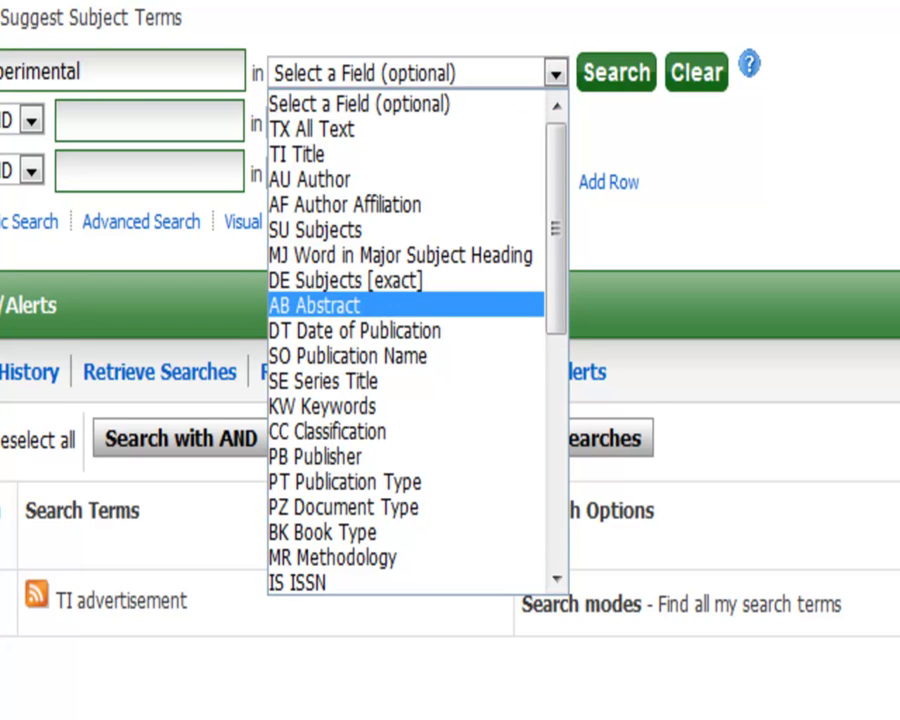
{"action": "left_click", "coordinate": [314, 305]}
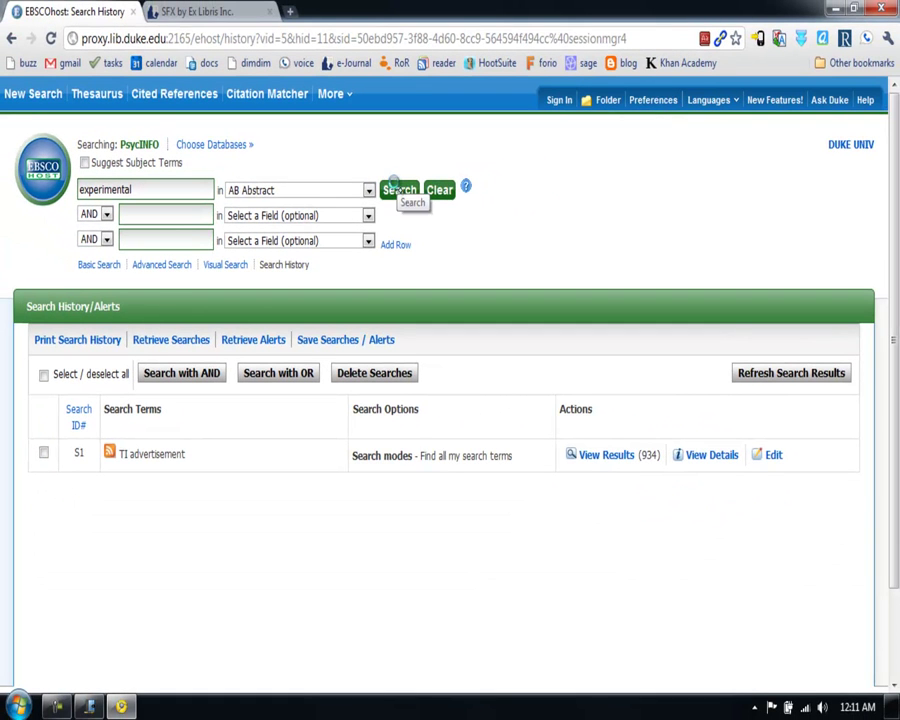
{"action": "left_click", "coordinate": [397, 188]}
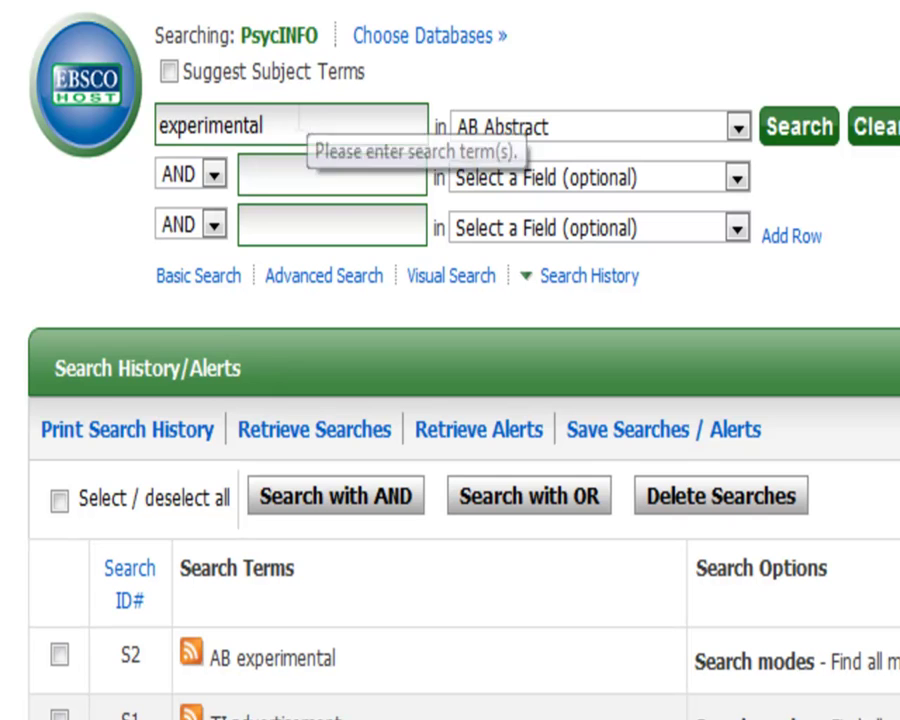
Clear the experimental search term, select both searches in the search history, and combine them with AND
{"action": "left_click_drag", "start_coordinate": [312, 122], "coordinate": [108, 168]}
{"action": "key", "text": "Delete"}
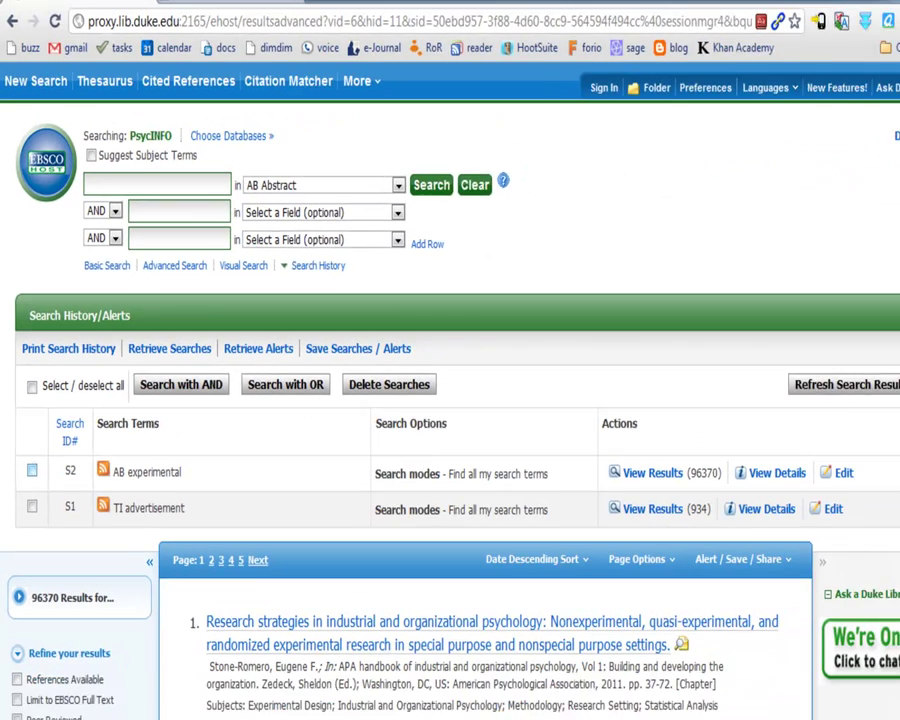
{"action": "left_click", "coordinate": [60, 655]}
{"action": "left_click", "coordinate": [29, 376]}
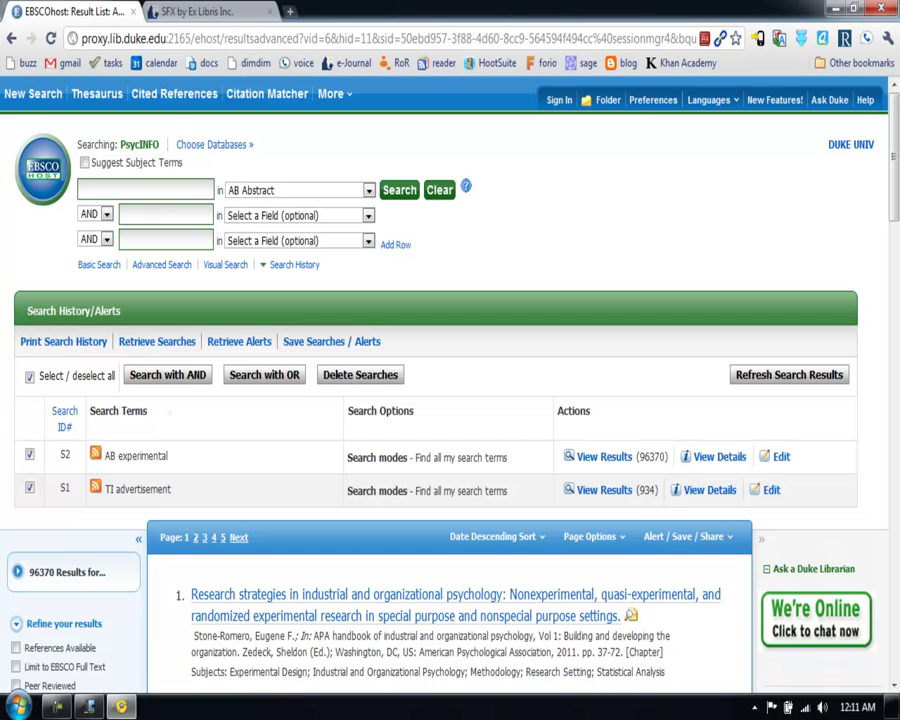
{"action": "left_click", "coordinate": [182, 376]}
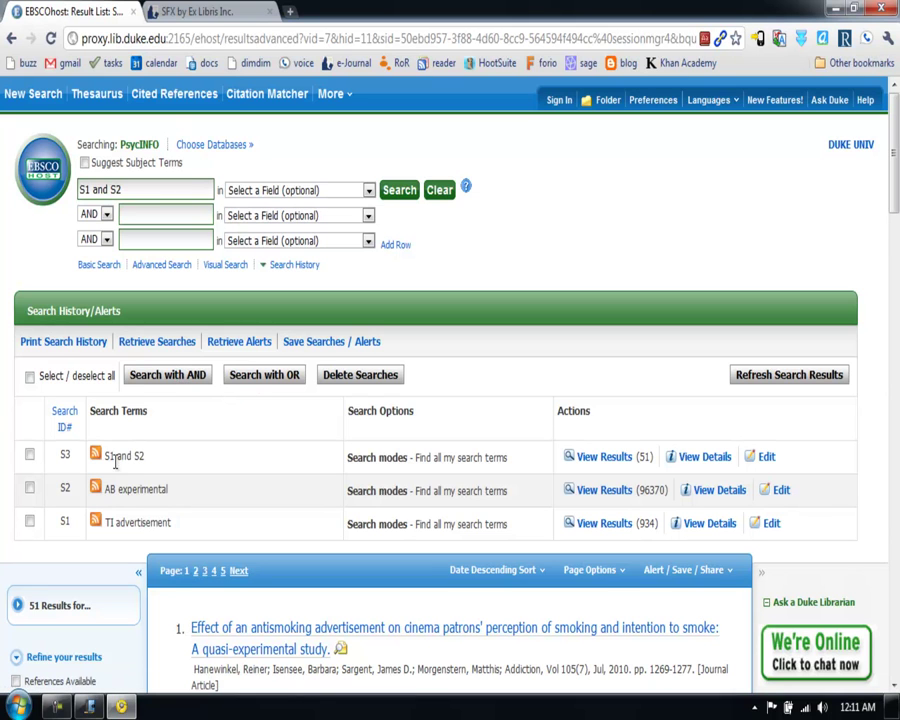
Highlight the S1 and S2 search IDs and the combined search expression that refers to them
{"action": "left_click_drag", "start_coordinate": [64, 520], "coordinate": [76, 520]}
{"action": "left_click_drag", "start_coordinate": [150, 455], "coordinate": [107, 456]}
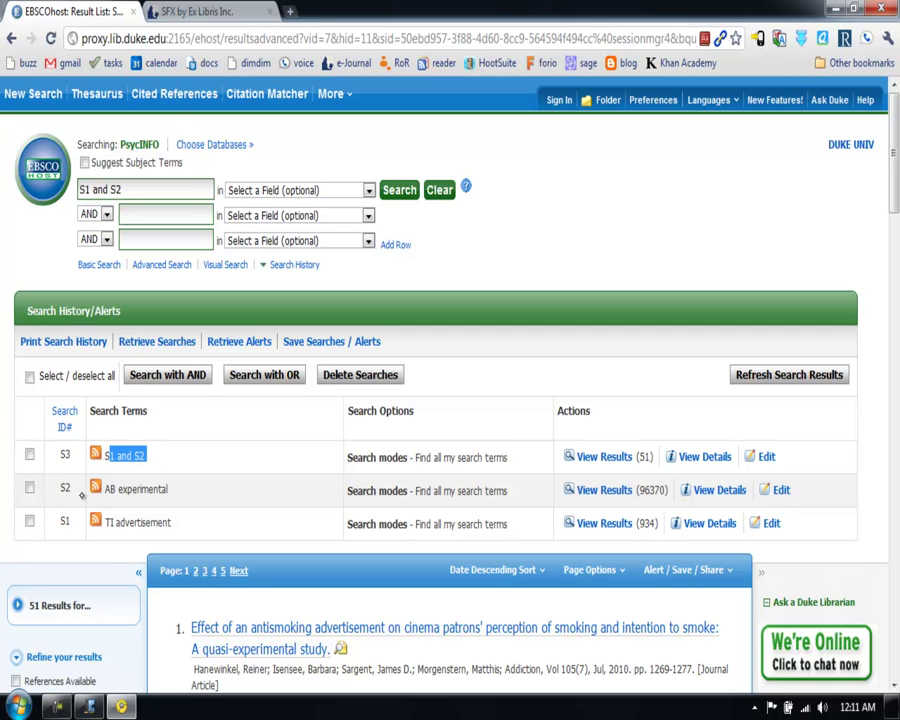
{"action": "left_click_drag", "start_coordinate": [57, 487], "coordinate": [72, 488]}
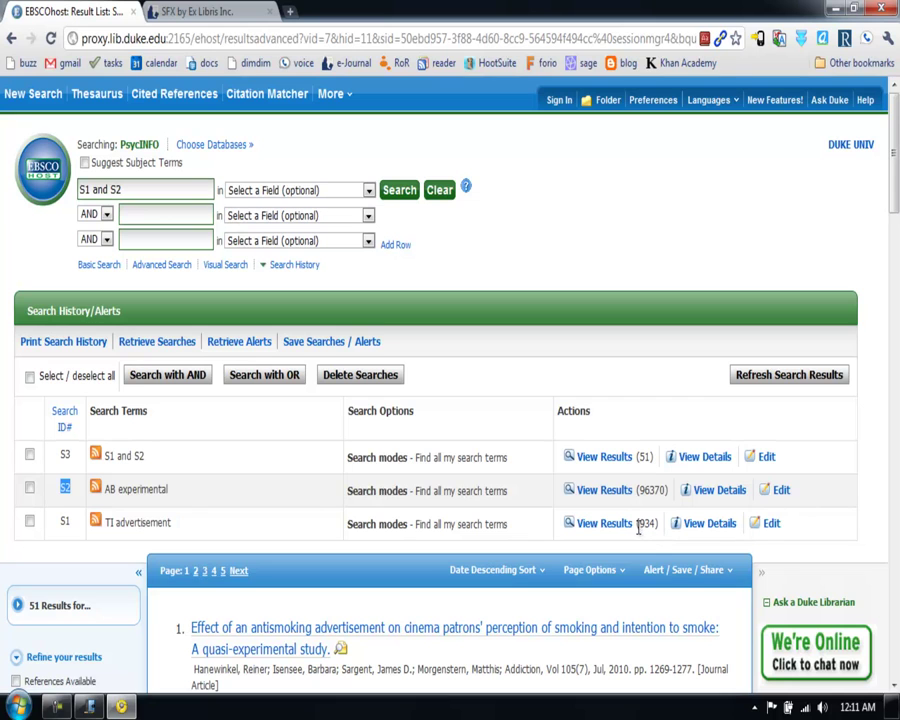
Switch to the Windows Journal note and erase the red and blue shading from both Venn circles
{"action": "key", "text": "alt+Tab"}
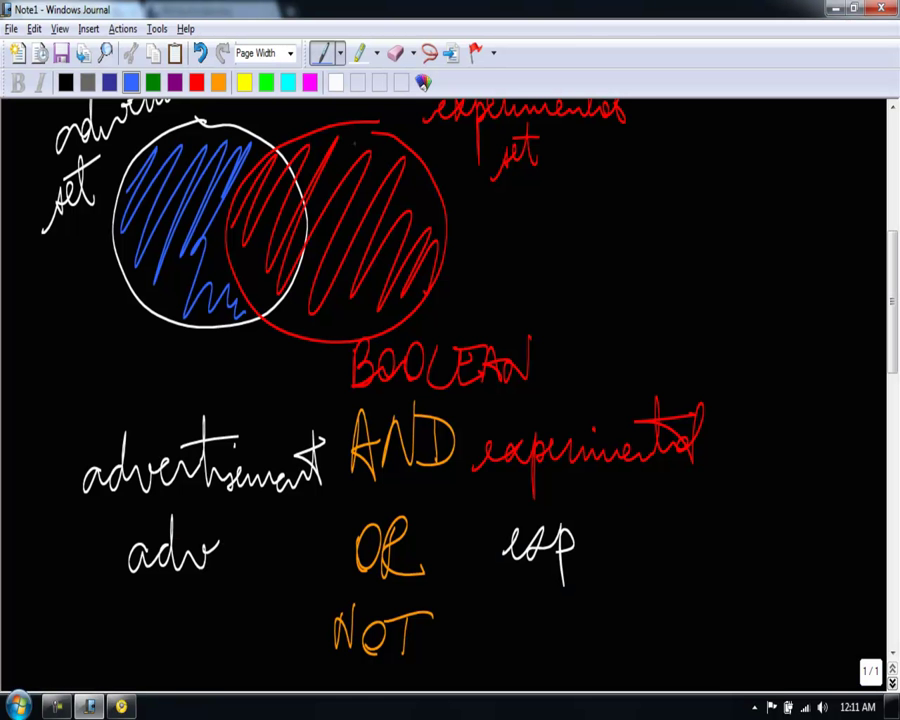
{"action": "left_click", "coordinate": [395, 52]}
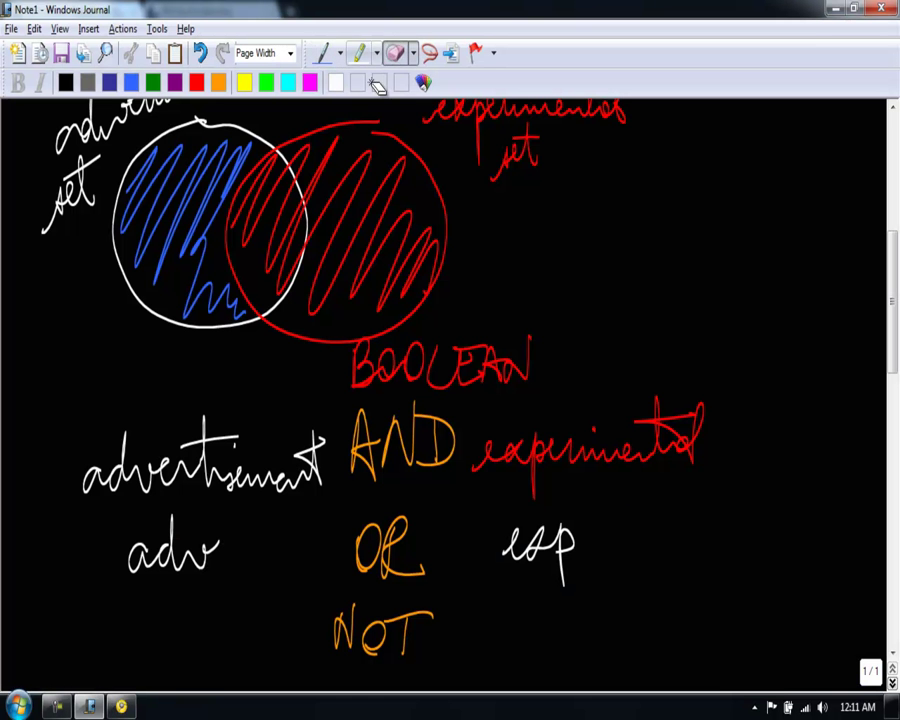
{"action": "left_click", "coordinate": [366, 228]}
{"action": "left_click", "coordinate": [190, 263]}
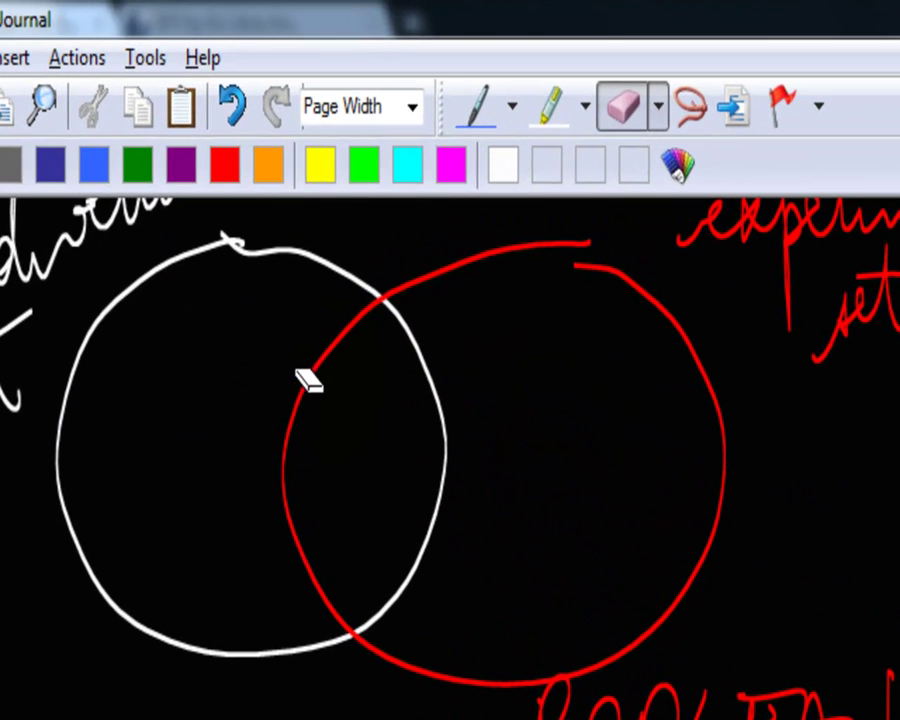
Draw blue pen strokes in the experimental circle and in its overlap with the advertisement circle
{"action": "left_click", "coordinate": [476, 105]}
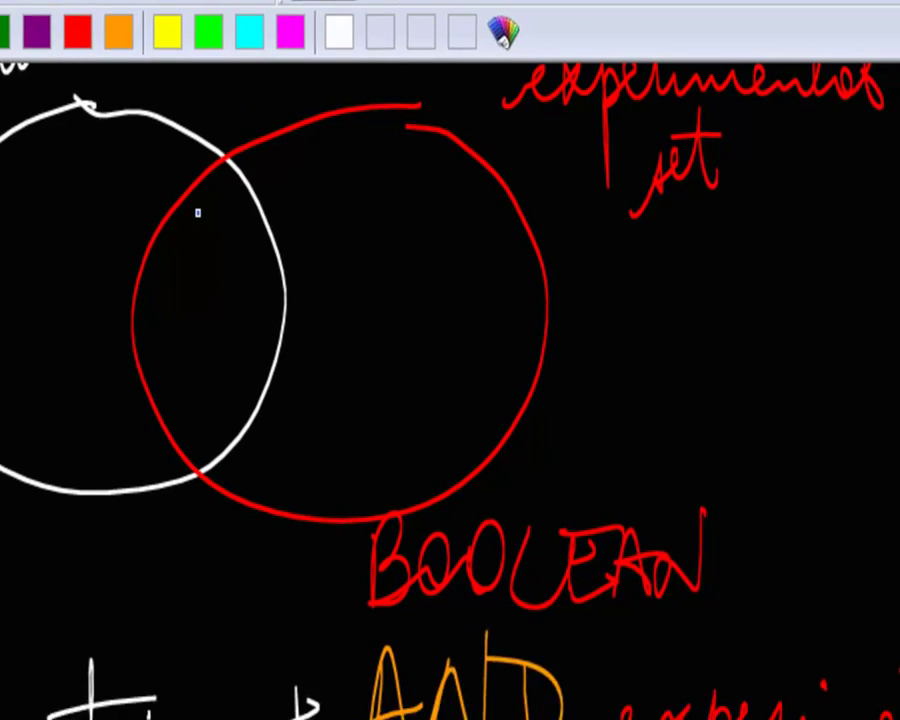
{"action": "left_click_drag", "start_coordinate": [366, 327], "coordinate": [332, 381]}
{"action": "left_click_drag", "start_coordinate": [144, 203], "coordinate": [208, 394]}
Switch back to the PsycINFO search history and compare the result counts of the advertisement, experimental and combined searches
{"action": "key", "text": "alt+Tab"}
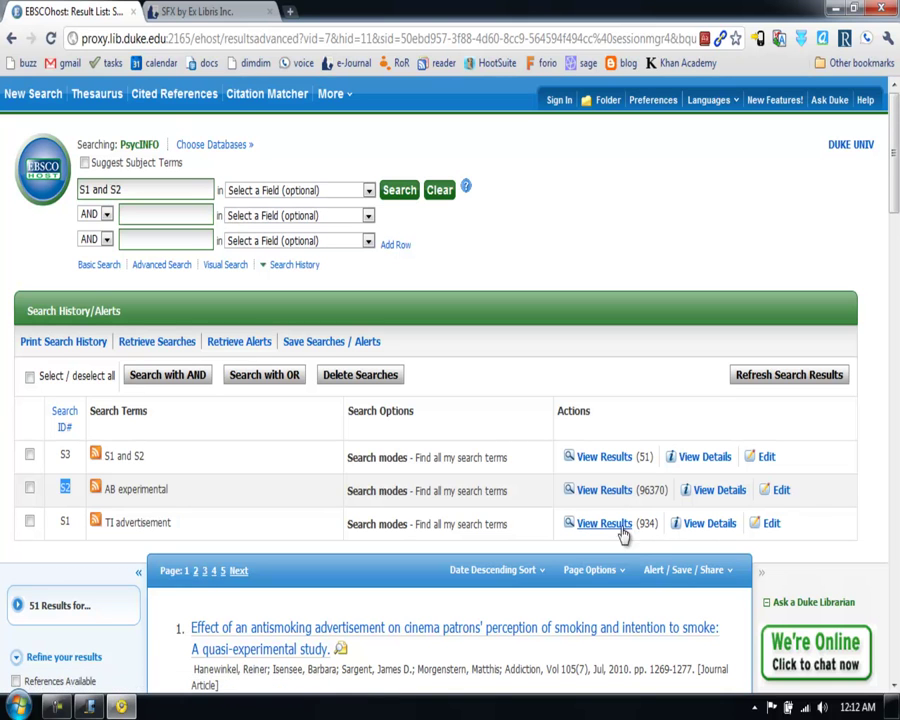
{"action": "double_click", "coordinate": [62, 521]}
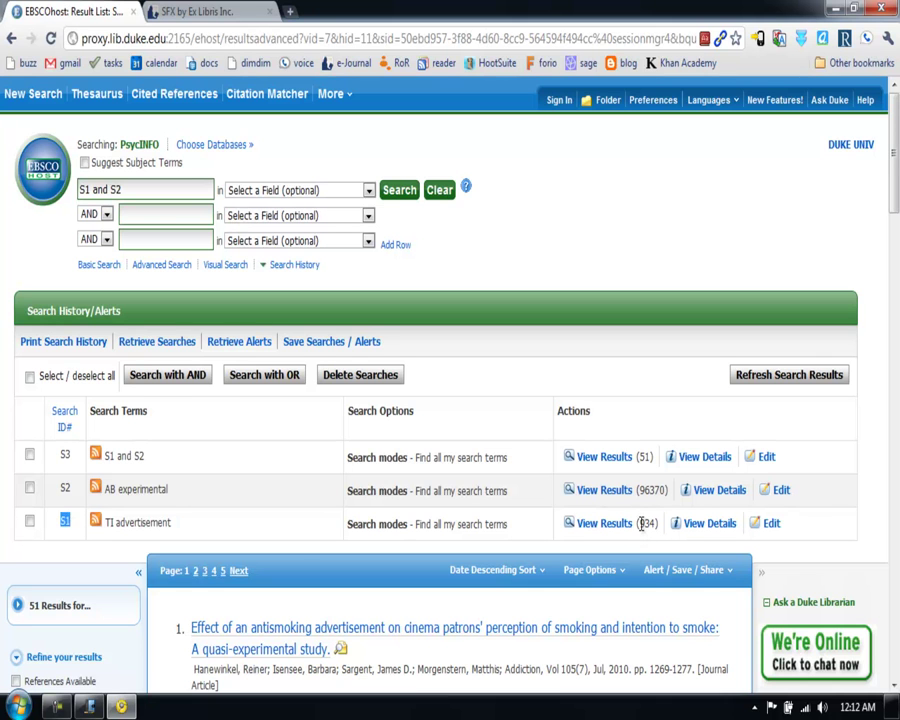
{"action": "left_click_drag", "start_coordinate": [641, 523], "coordinate": [660, 522]}
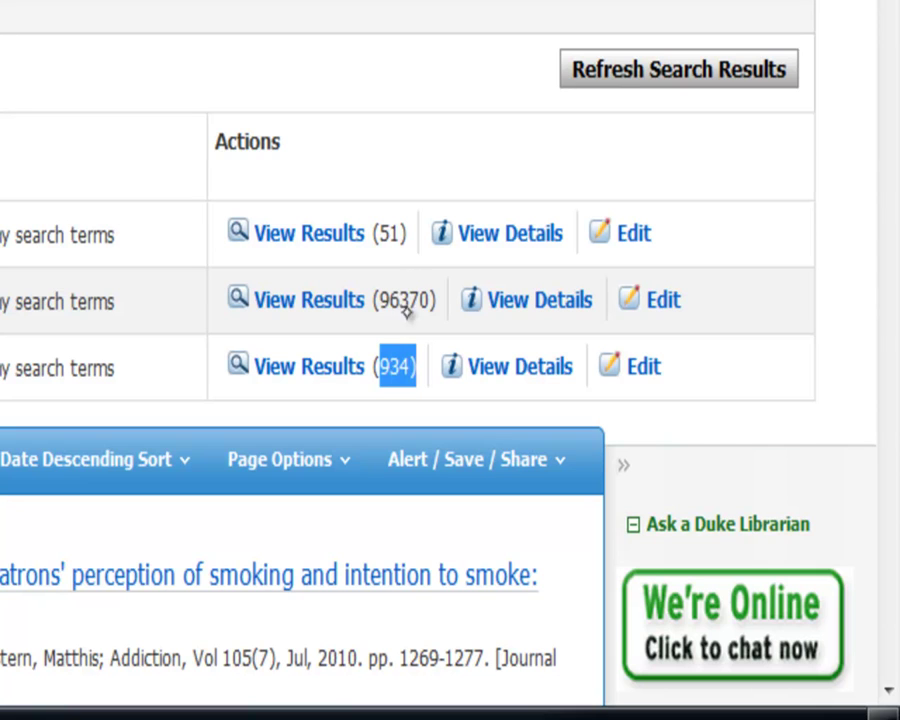
{"action": "left_click_drag", "start_coordinate": [383, 304], "coordinate": [436, 305]}
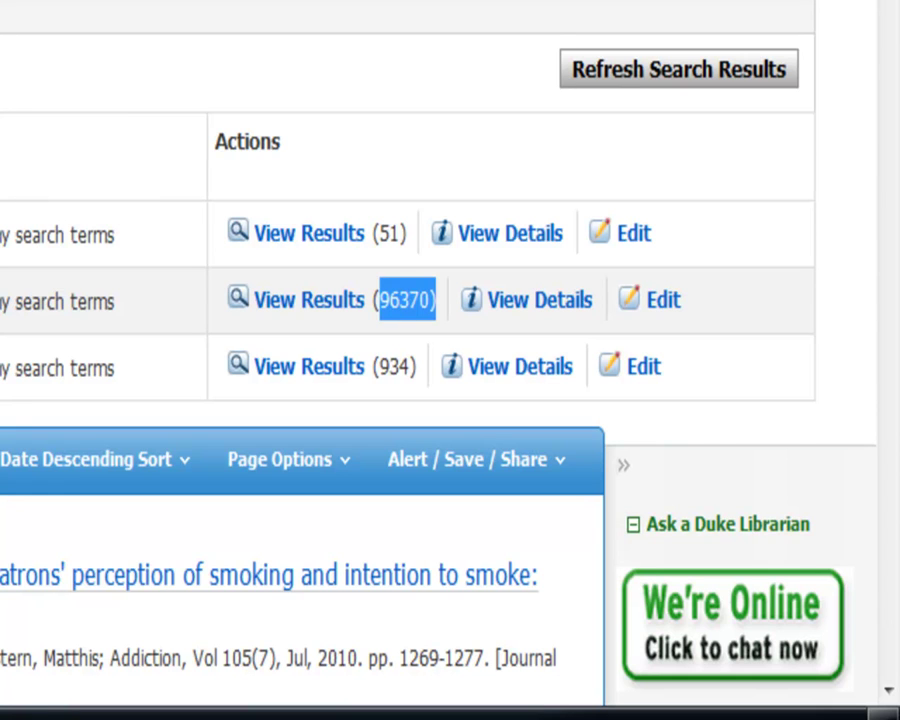
{"action": "left_click", "coordinate": [388, 237]}
{"action": "left_click_drag", "start_coordinate": [383, 238], "coordinate": [406, 236]}
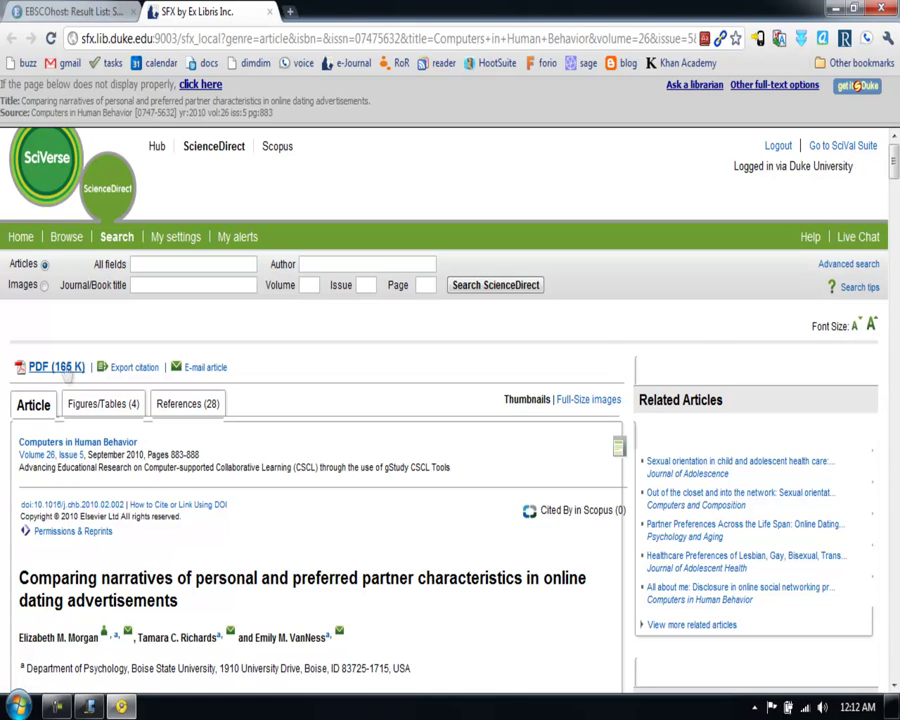
Open the PDF of the online dating advertisements article on ScienceDirect and skim it from the abstract to the references and back
{"action": "left_click", "coordinate": [58, 368]}
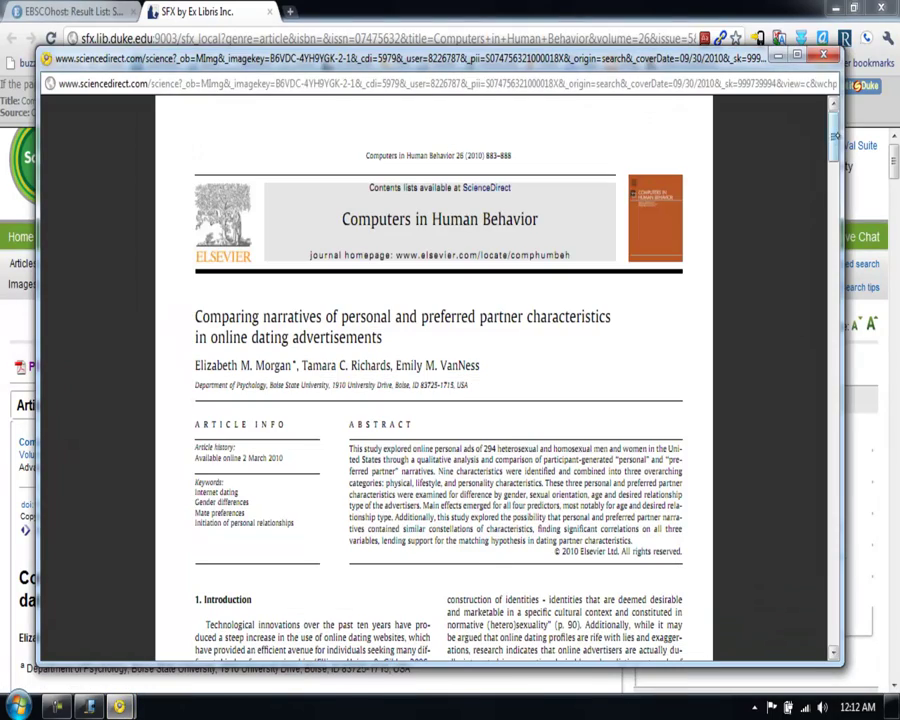
{"action": "scroll", "coordinate": [838, 358], "scroll_direction": "down", "scroll_amount": 10}
{"action": "scroll", "coordinate": [838, 358], "scroll_direction": "down", "scroll_amount": 20}
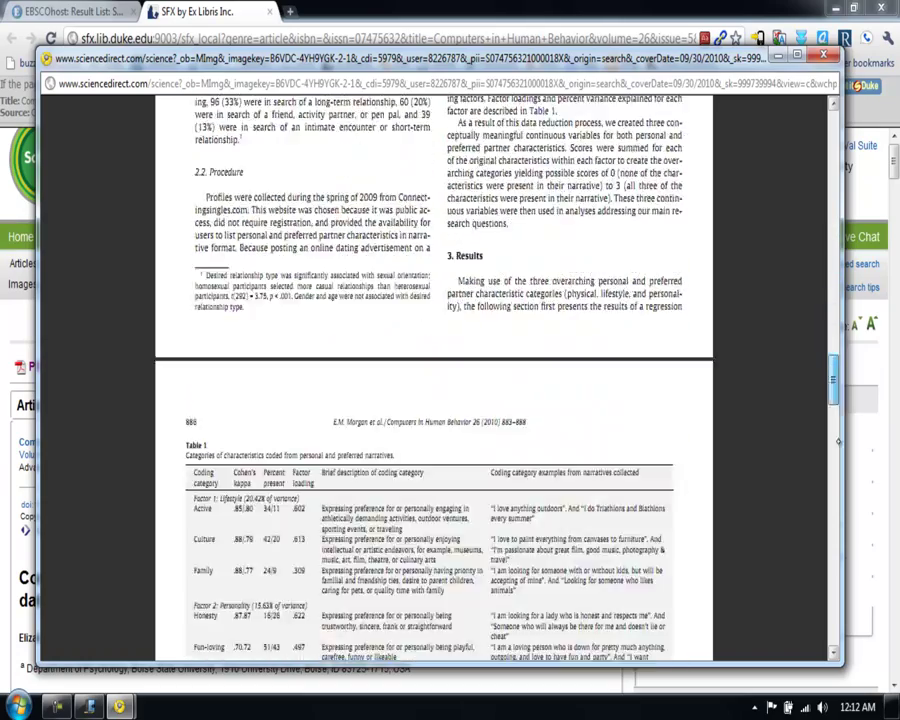
{"action": "scroll", "coordinate": [838, 358], "scroll_direction": "up", "scroll_amount": 20}
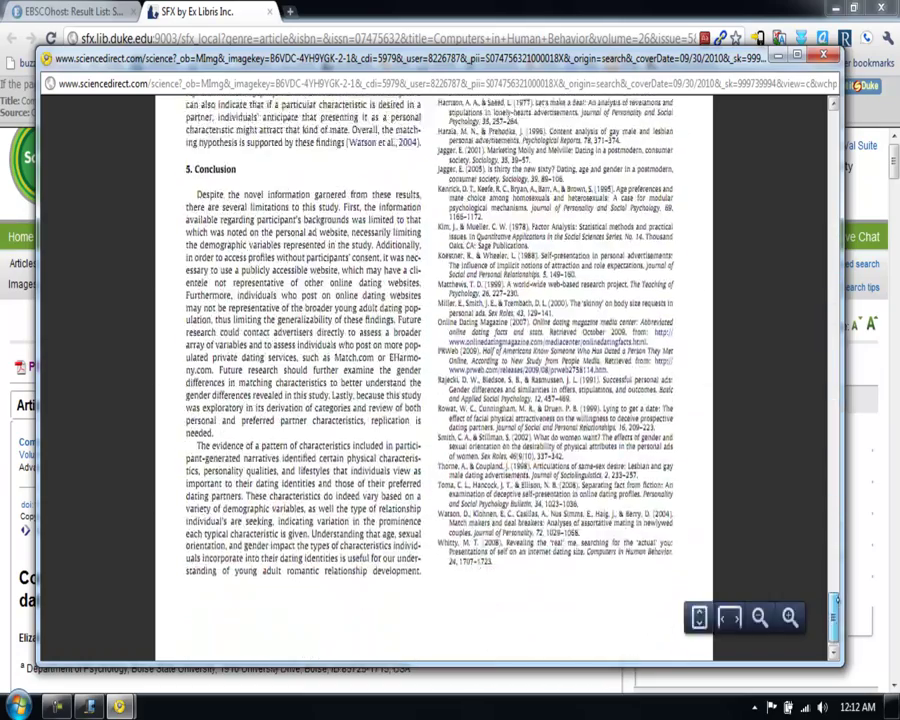
{"action": "scroll", "coordinate": [811, 119], "scroll_direction": "up", "scroll_amount": 8}
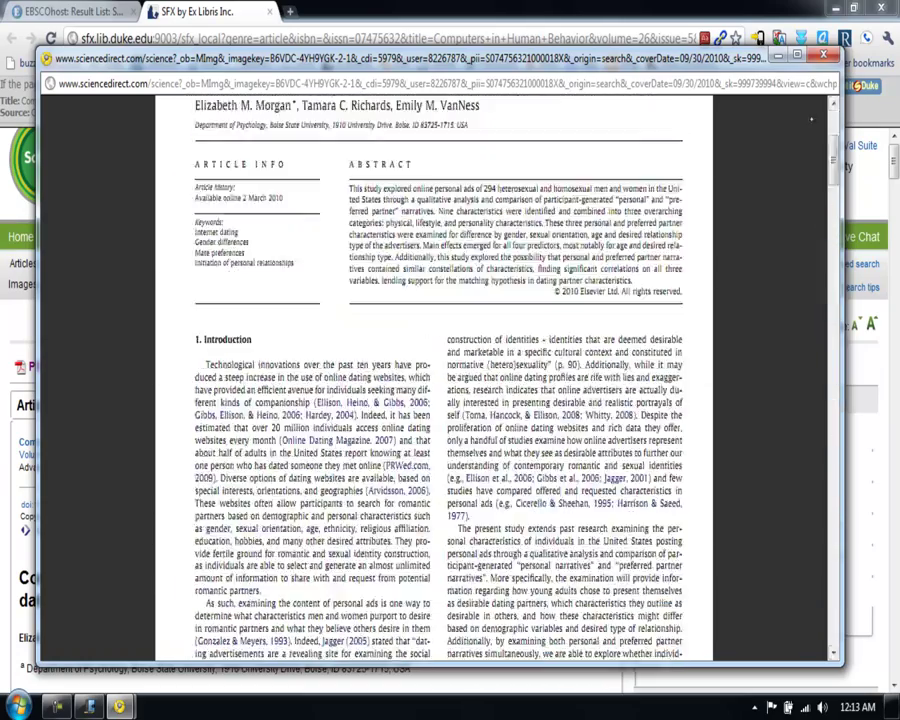